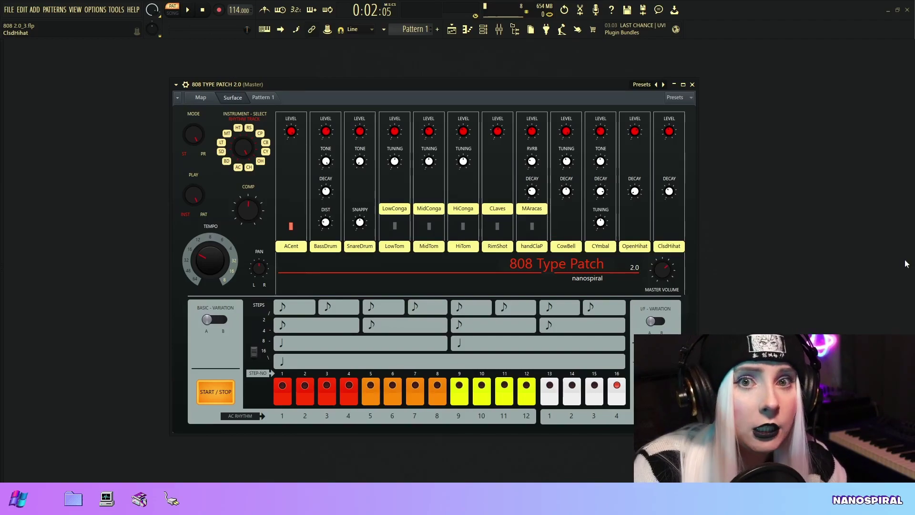
Step: Move the 808 Type Patch 2.0 window, then play and stop its demo pattern
{"action": "left_click_drag", "start_coordinate": [466, 81], "coordinate": [389, 70]}
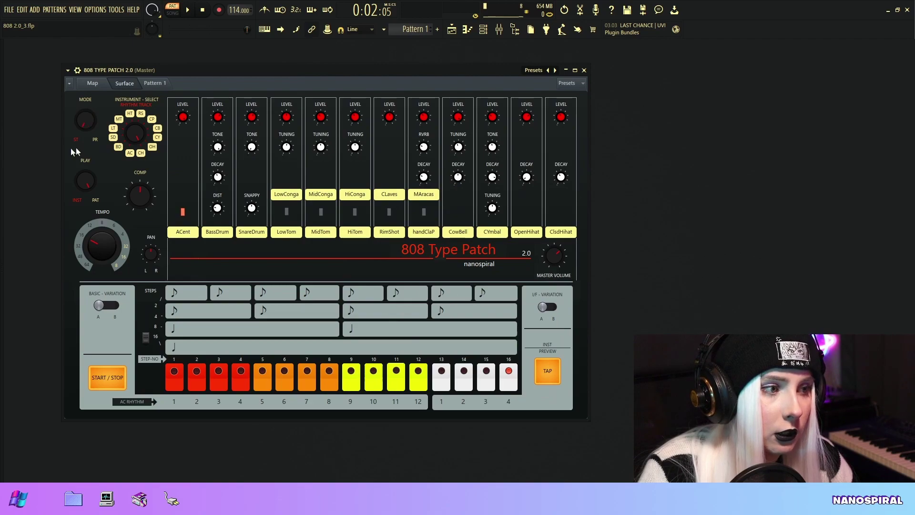
{"action": "left_click", "coordinate": [107, 377]}
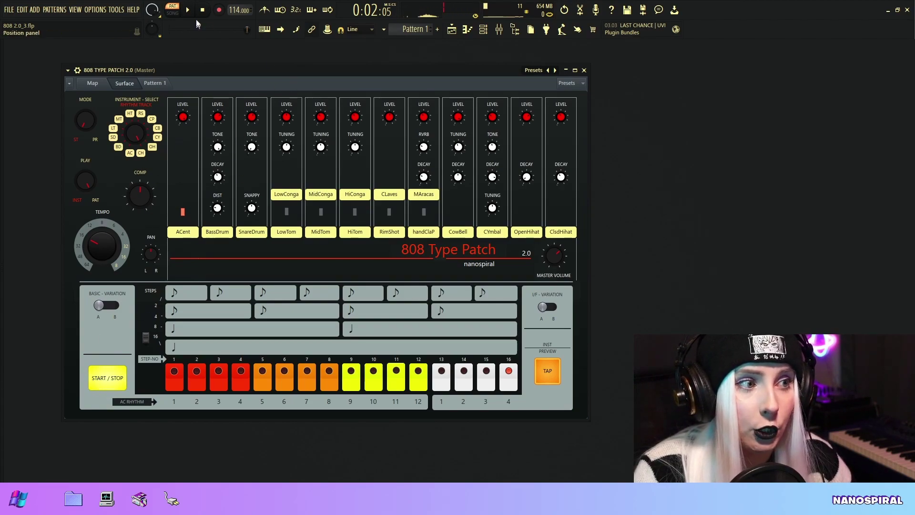
{"action": "left_click", "coordinate": [99, 371]}
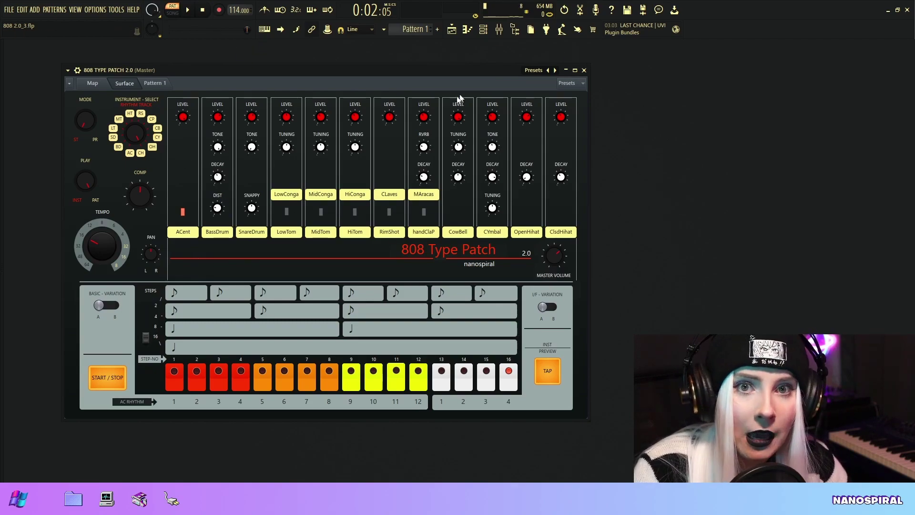
Step: Audition drum pads on the original 808 Type Patch, then bring back the 2.0 window
{"action": "left_click", "coordinate": [483, 30]}
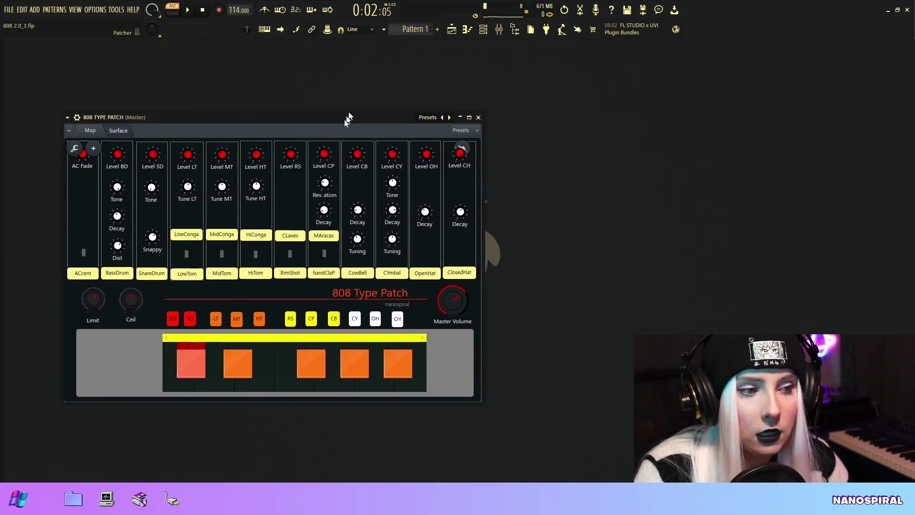
{"action": "left_click_drag", "start_coordinate": [347, 118], "coordinate": [358, 92]}
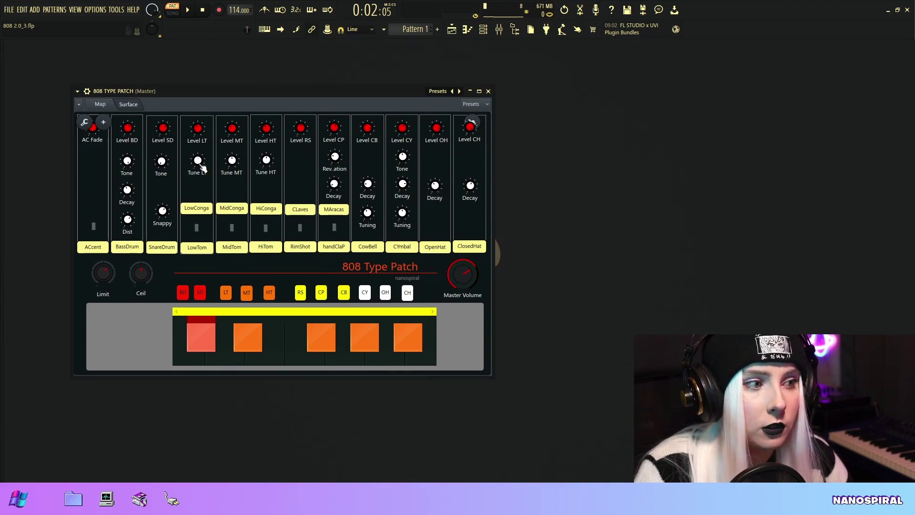
{"action": "left_click", "coordinate": [196, 365]}
{"action": "left_click", "coordinate": [275, 354]}
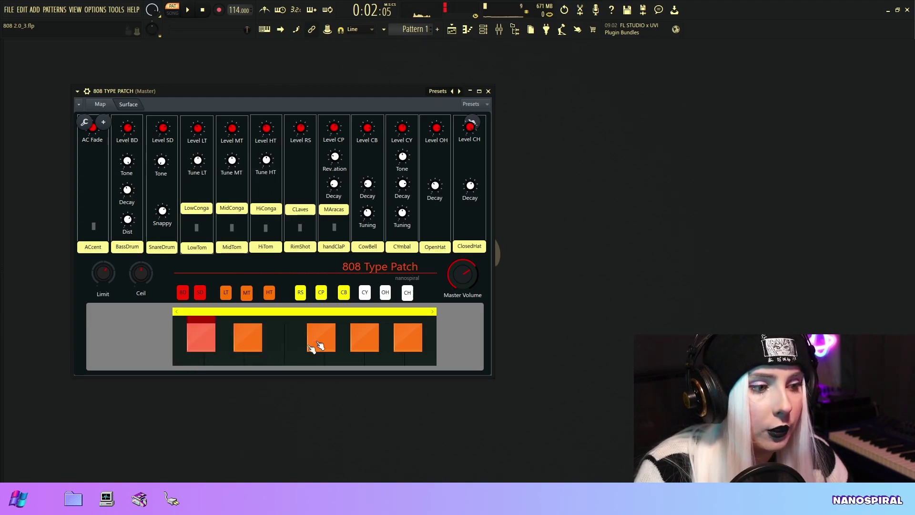
{"action": "left_click", "coordinate": [388, 357]}
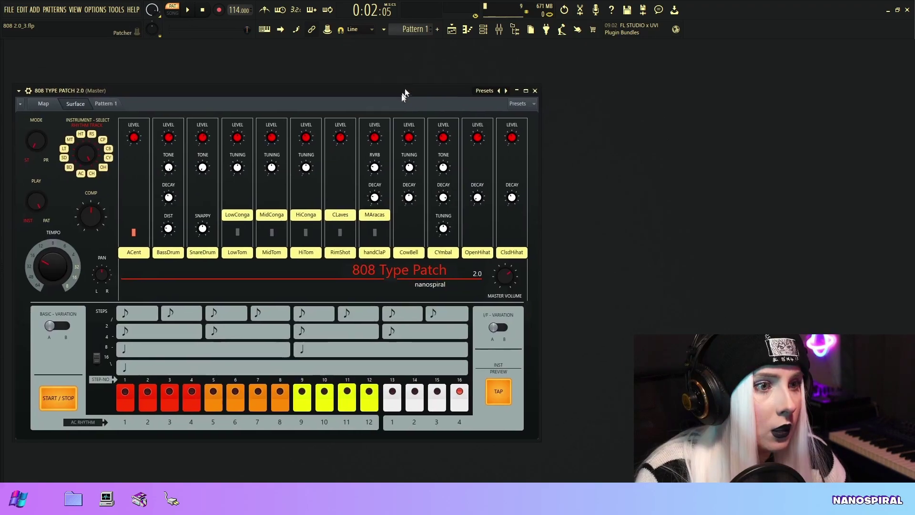
{"action": "left_click_drag", "start_coordinate": [405, 88], "coordinate": [435, 69]}
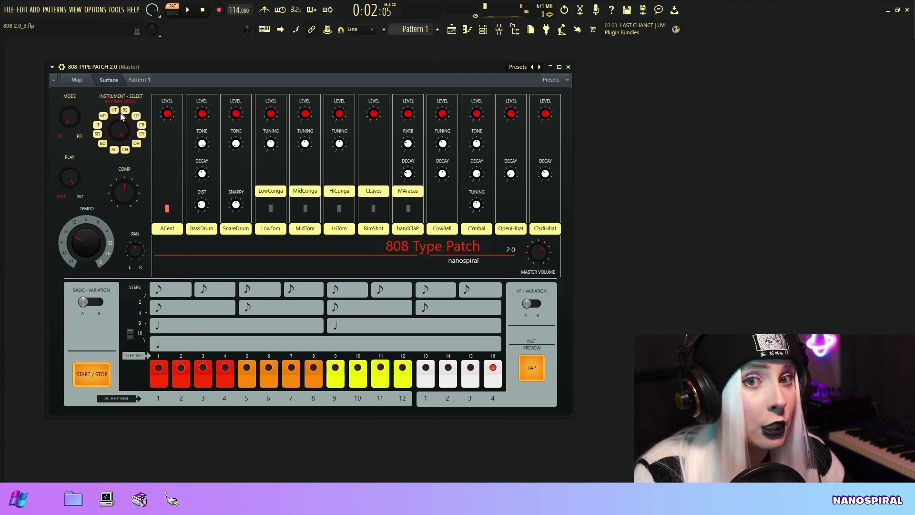
{"action": "left_click_drag", "start_coordinate": [156, 68], "coordinate": [155, 59]}
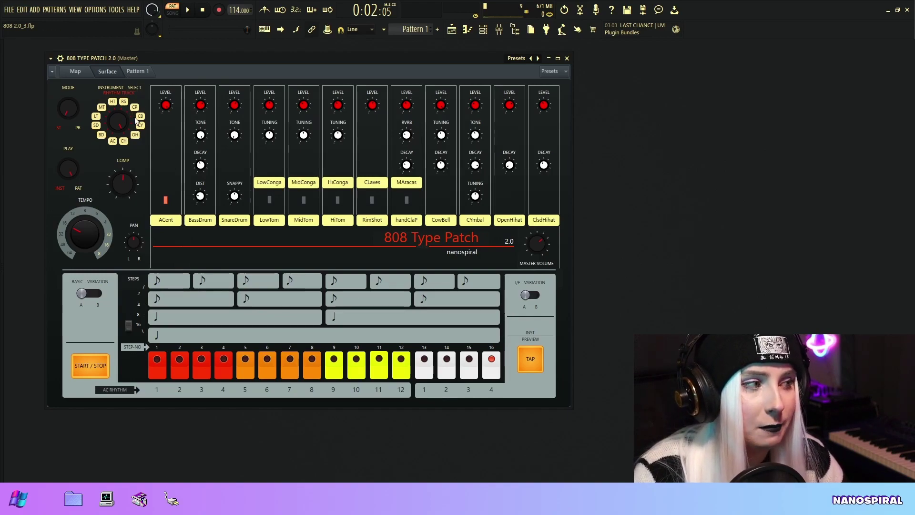
{"action": "left_click", "coordinate": [138, 71]}
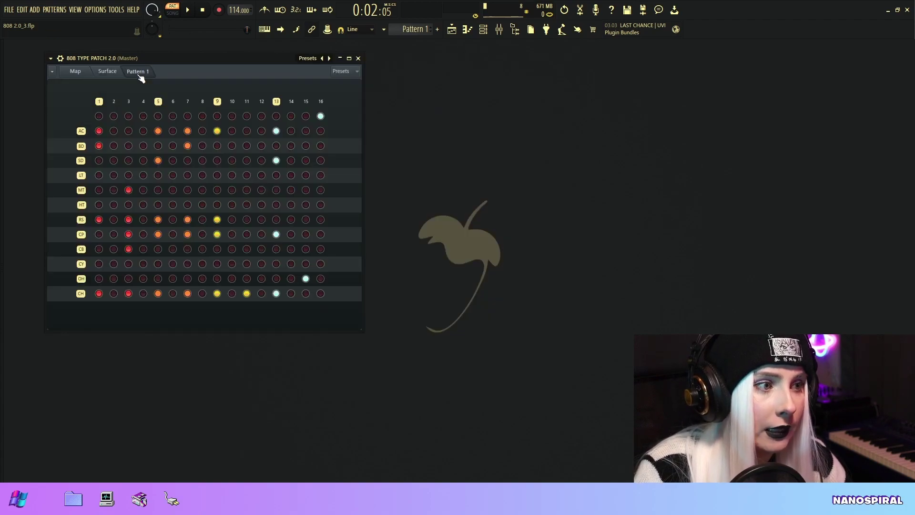
{"action": "left_click_drag", "start_coordinate": [202, 59], "coordinate": [250, 55]}
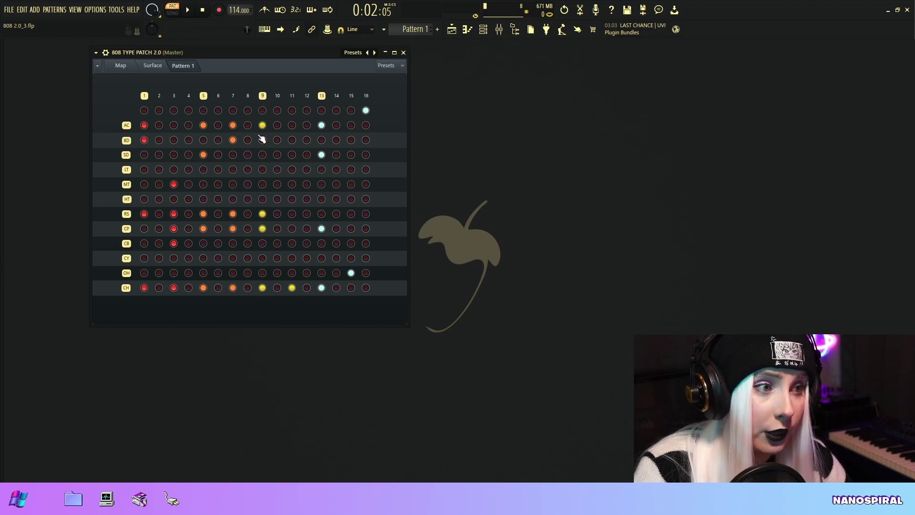
{"action": "left_click", "coordinate": [153, 66]}
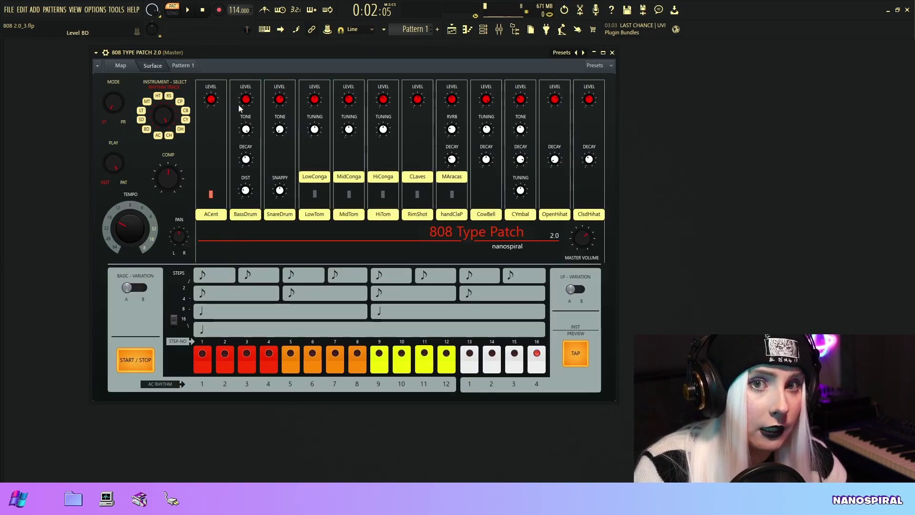
{"action": "key", "text": "space"}
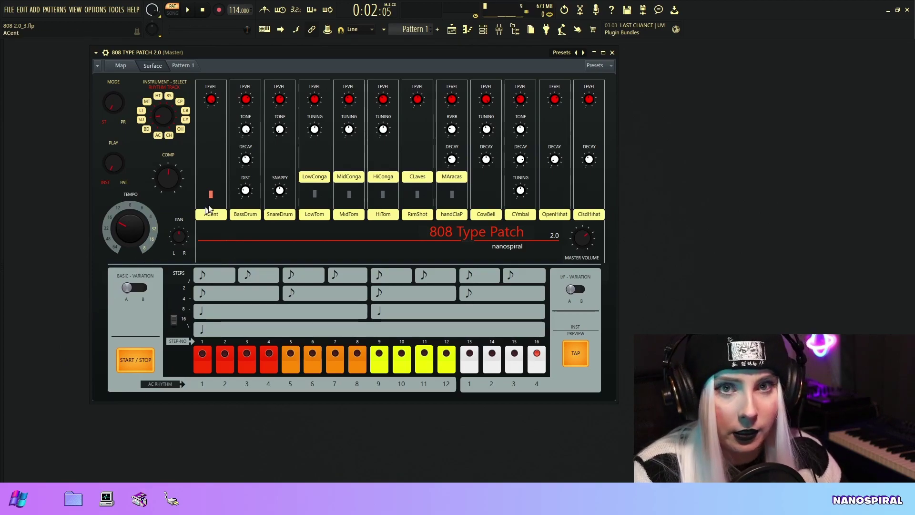
{"action": "left_click", "coordinate": [191, 66]}
{"action": "left_click", "coordinate": [153, 66]}
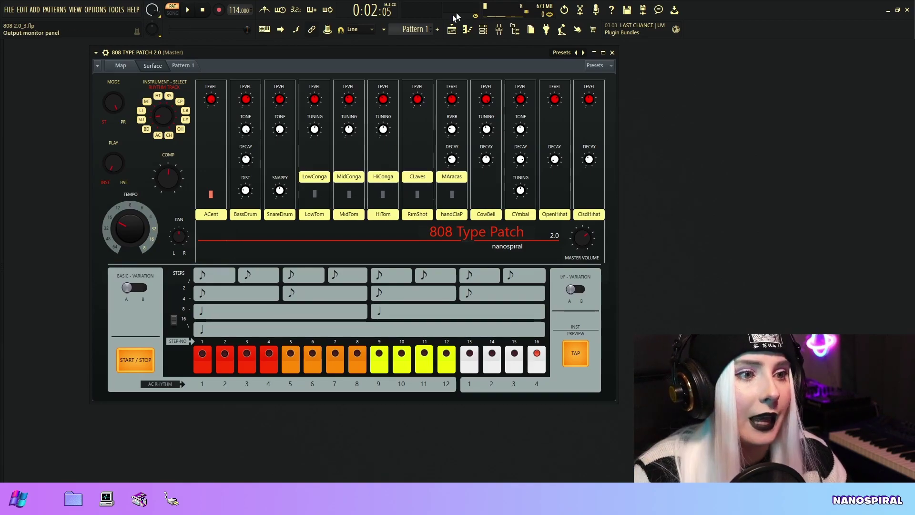
Step: Open the 808 TYPE PATCH 2.0 piano roll from the Channel rack and play its notes
{"action": "left_click", "coordinate": [489, 30]}
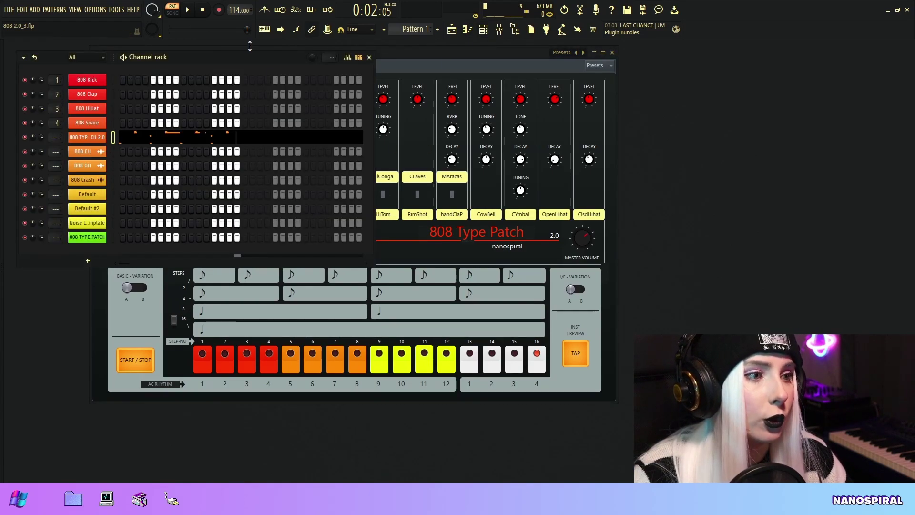
{"action": "left_click_drag", "start_coordinate": [253, 54], "coordinate": [329, 54]}
{"action": "left_click", "coordinate": [260, 142]}
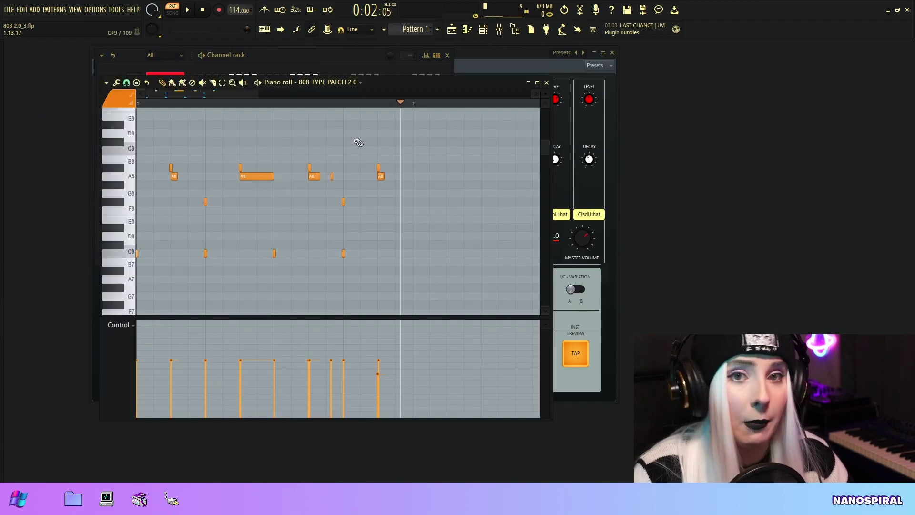
{"action": "key", "text": "space"}
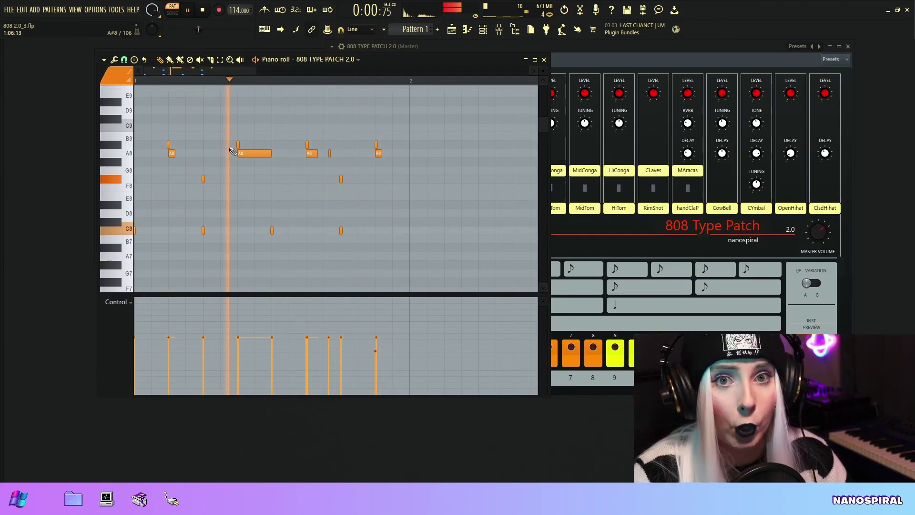
{"action": "key", "text": "space"}
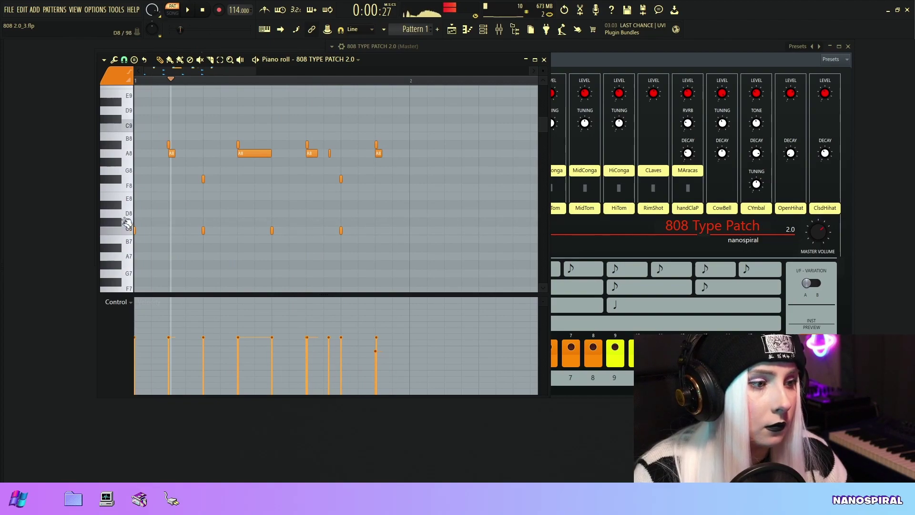
Step: Preview the F8, G8 and A8 notes on the piano-roll keyboard
{"action": "left_click", "coordinate": [123, 187]}
{"action": "left_click", "coordinate": [123, 171]}
{"action": "left_click", "coordinate": [122, 153]}
{"action": "left_click", "coordinate": [122, 152]}
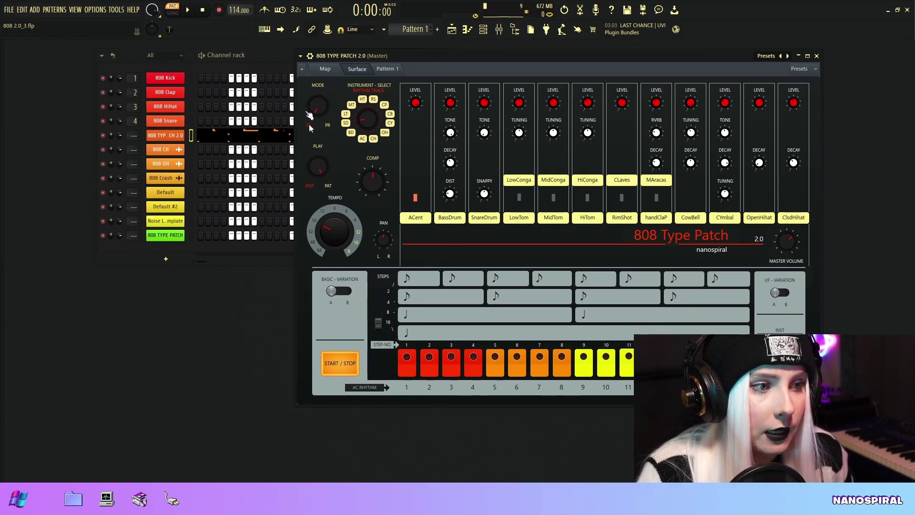
Step: Start the 808 pattern and turn the TEMPO knob down three notches
{"action": "left_click", "coordinate": [340, 373]}
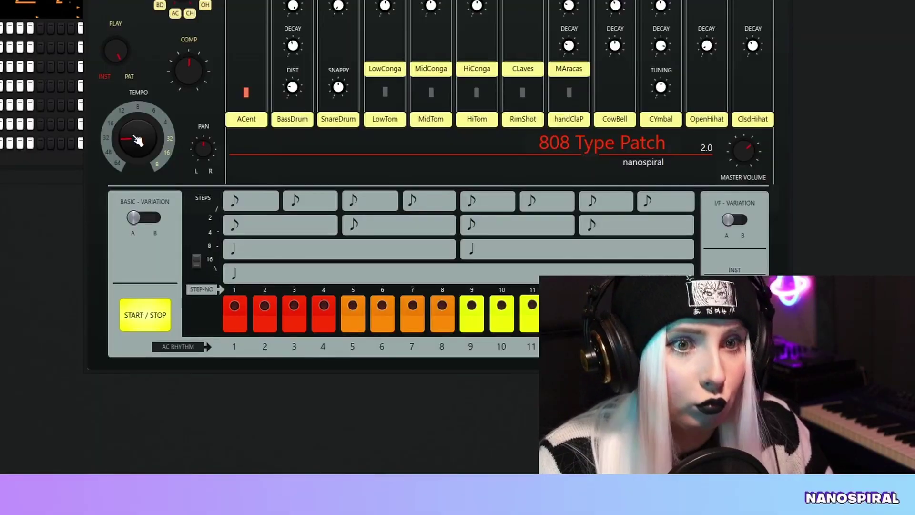
{"action": "scroll", "coordinate": [333, 233], "scroll_direction": "down", "scroll_amount": 3}
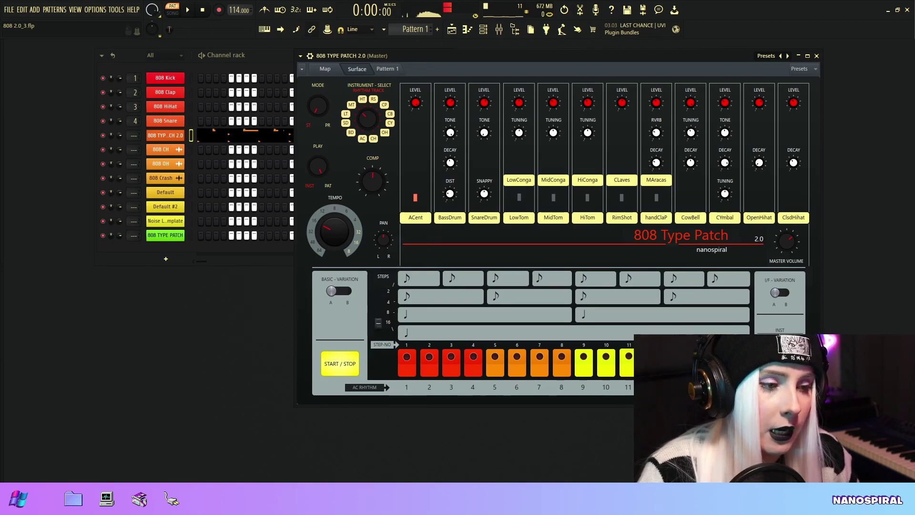
Step: Set STEPS to 4 then 16, restart the pattern with the song transport playing, and view Pattern 1
{"action": "left_click_drag", "start_coordinate": [378, 322], "coordinate": [378, 301]}
{"action": "left_click", "coordinate": [390, 322]}
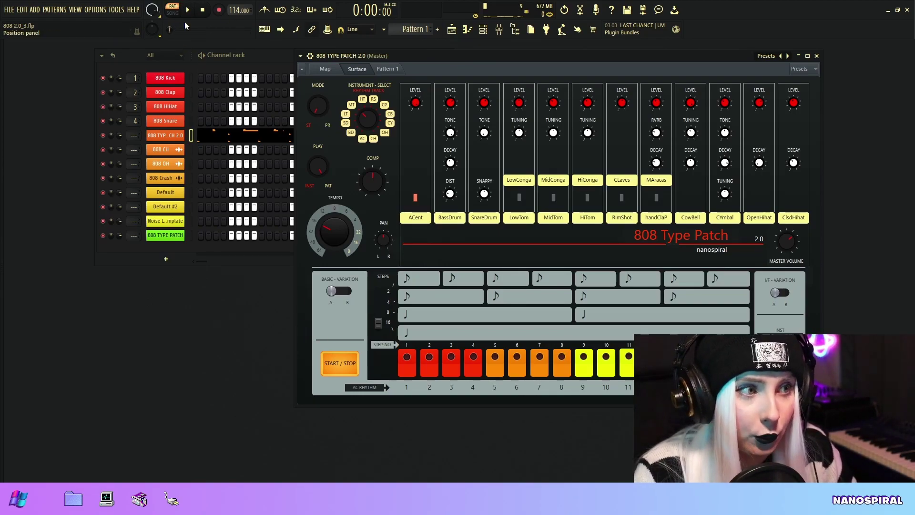
{"action": "left_click", "coordinate": [337, 369]}
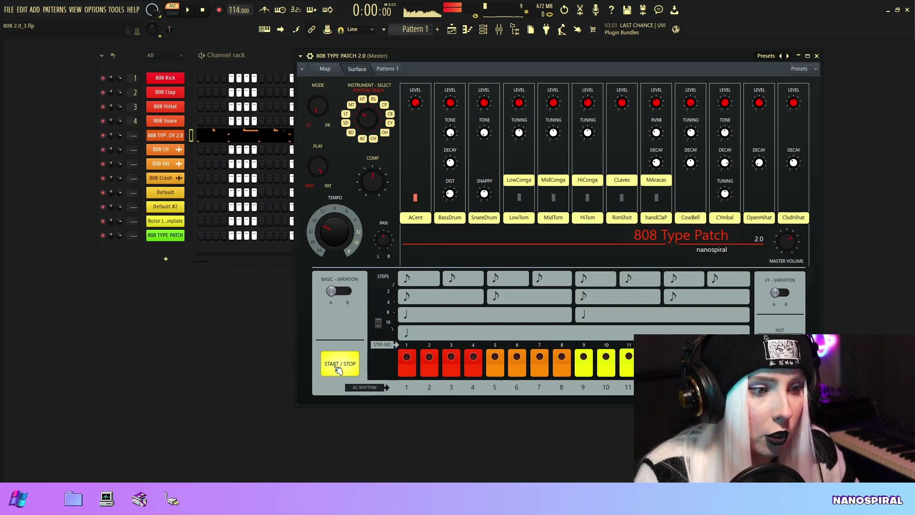
{"action": "left_click", "coordinate": [191, 13]}
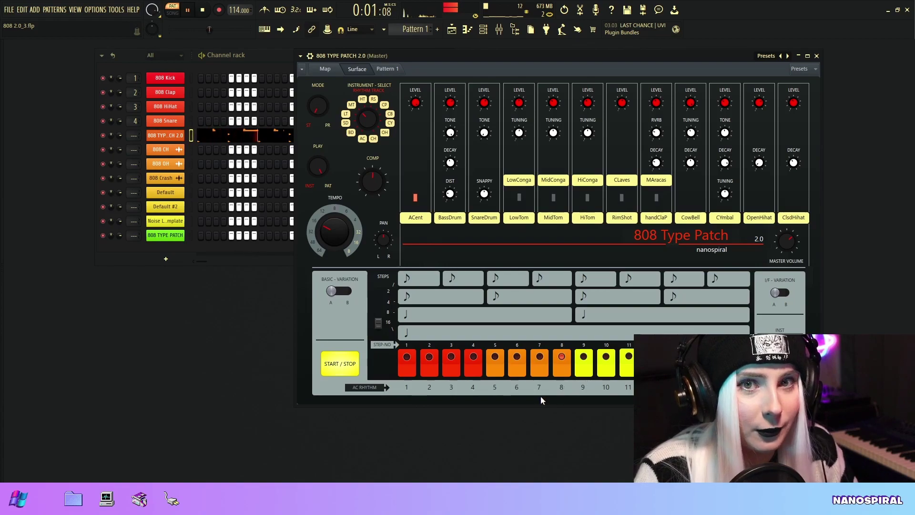
{"action": "left_click", "coordinate": [388, 68]}
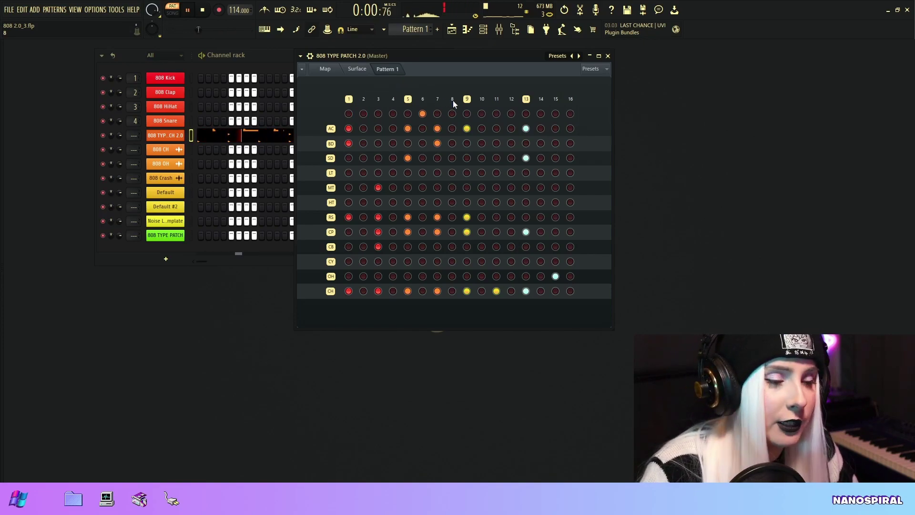
Step: Switch the 808 patch back to its Surface panel and stop playback at 0:00:00
{"action": "left_click", "coordinate": [357, 69]}
{"action": "left_click", "coordinate": [202, 9]}
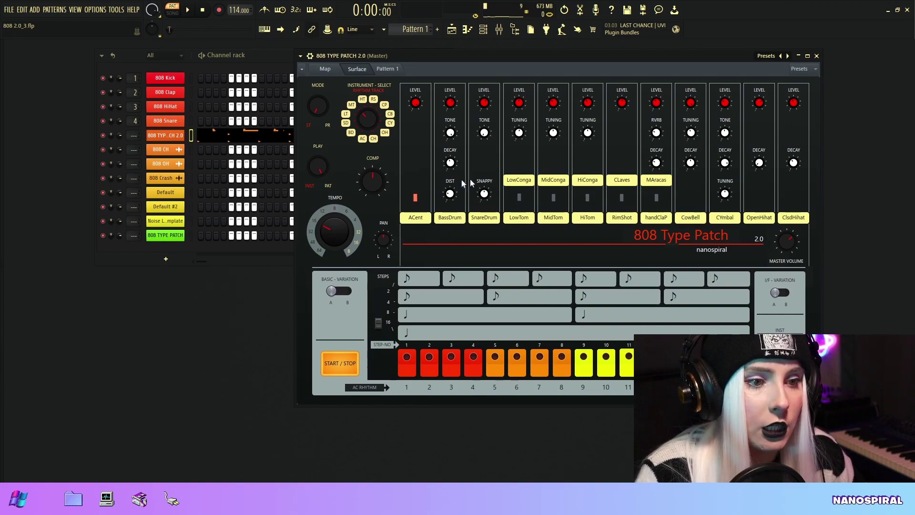
{"action": "left_click", "coordinate": [553, 197]}
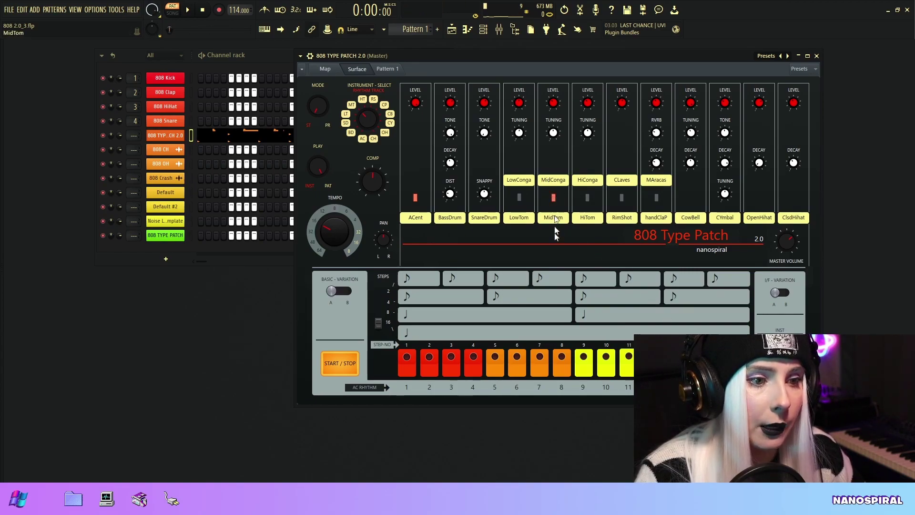
{"action": "left_click", "coordinate": [553, 198]}
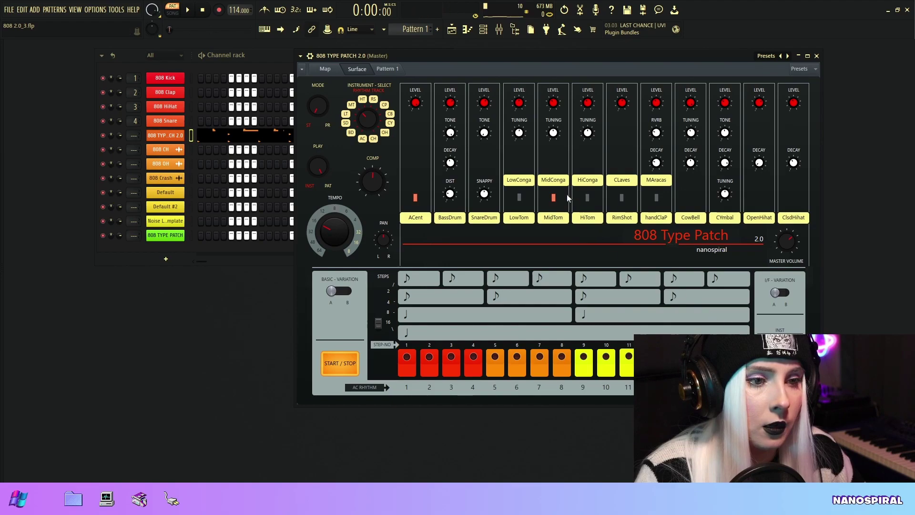
{"action": "left_click", "coordinate": [364, 119]}
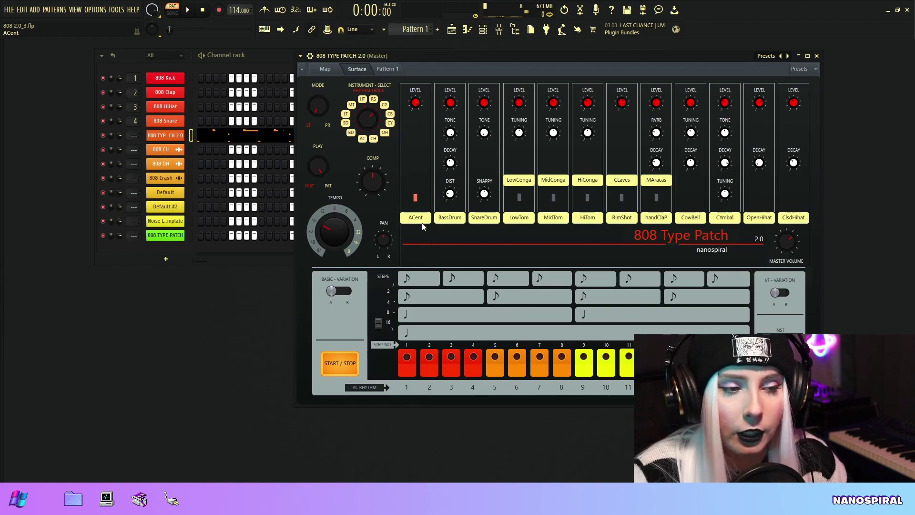
Step: Start the 808 pattern, inspect the Pattern 1 step grid, then return to the Surface panel
{"action": "left_click", "coordinate": [338, 368]}
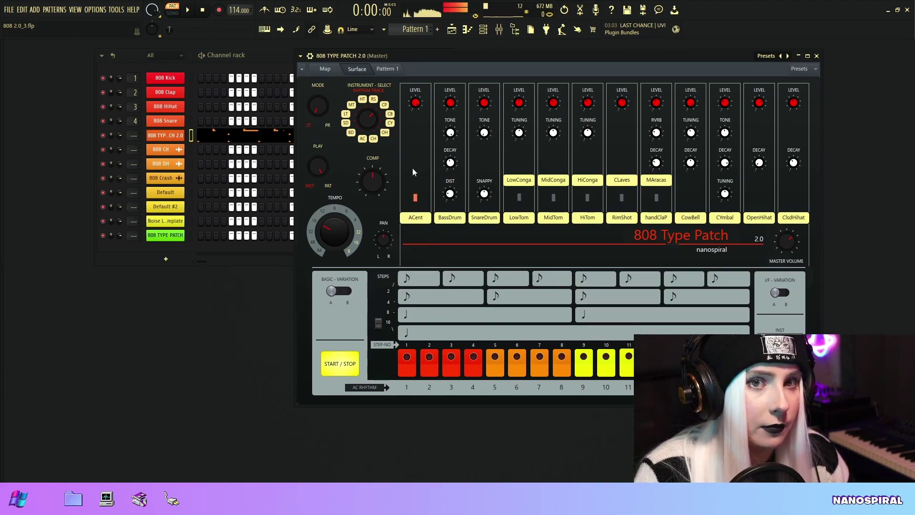
{"action": "left_click", "coordinate": [387, 69]}
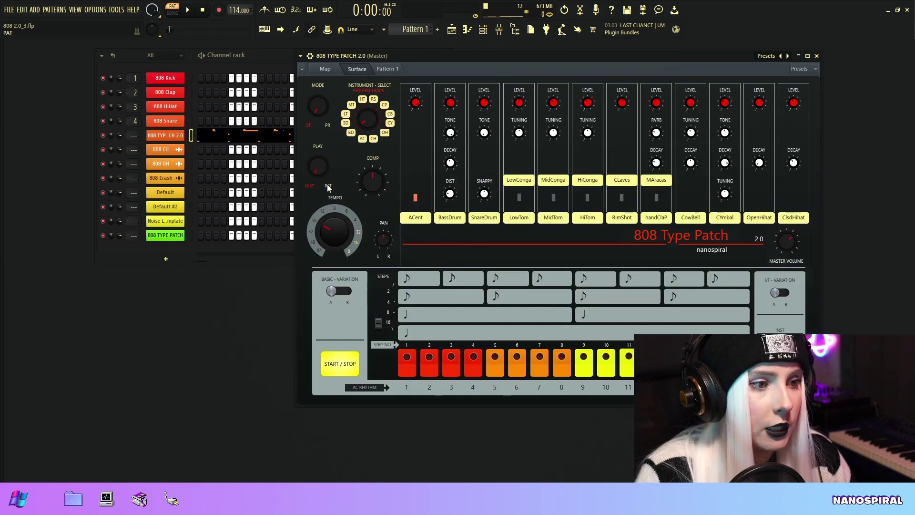
{"action": "left_click", "coordinate": [385, 74]}
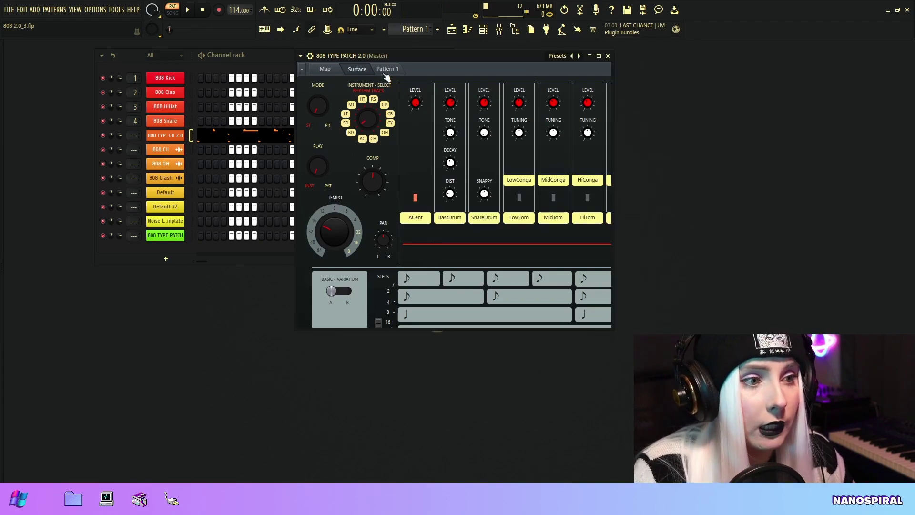
{"action": "left_click", "coordinate": [386, 76]}
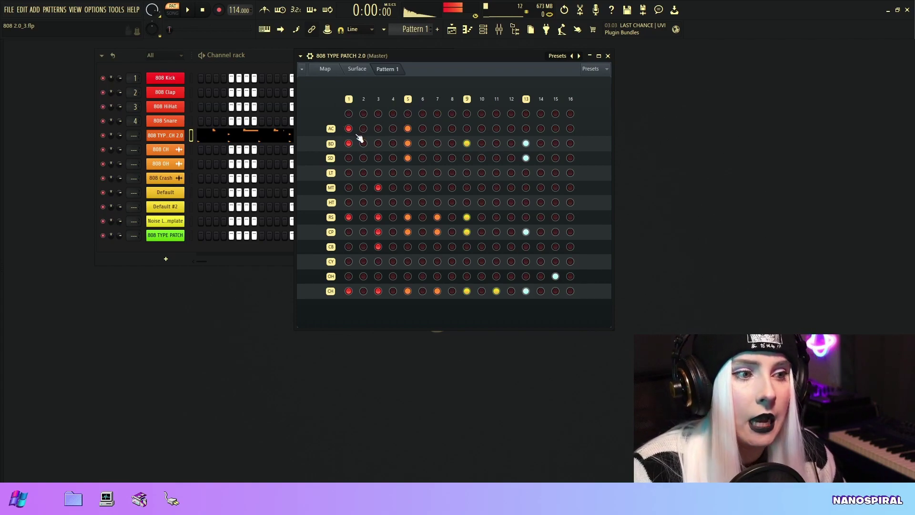
{"action": "left_click", "coordinate": [356, 69]}
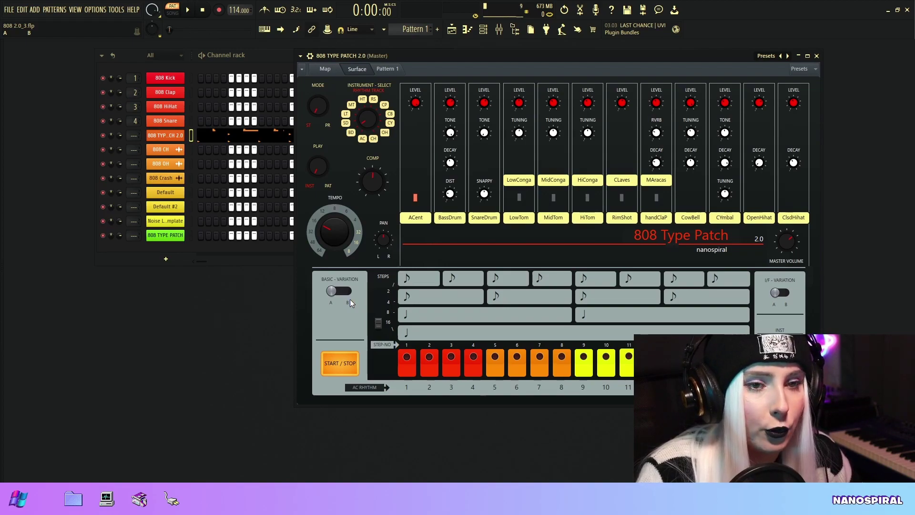
Step: Reposition the 808 Type Patch 2.0 window so its full surface is visible
{"action": "left_click_drag", "start_coordinate": [544, 56], "coordinate": [593, 62]}
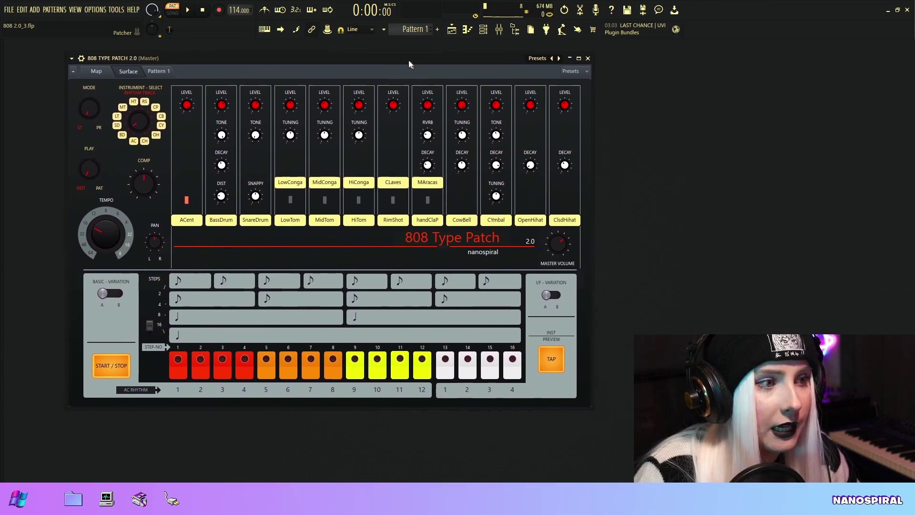
{"action": "left_click_drag", "start_coordinate": [409, 61], "coordinate": [413, 66]}
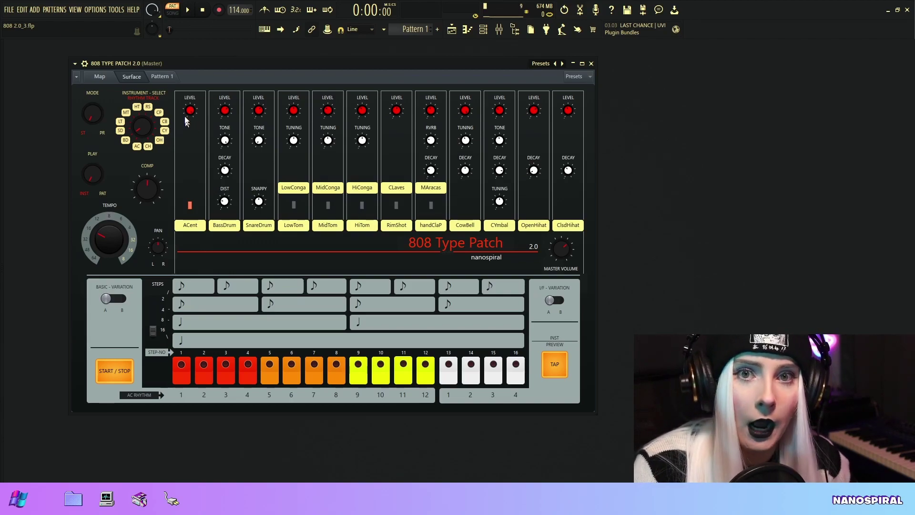
Step: Open the Map view, hide the Parameters, Audio and Events wires, and restore the window
{"action": "left_click", "coordinate": [111, 80]}
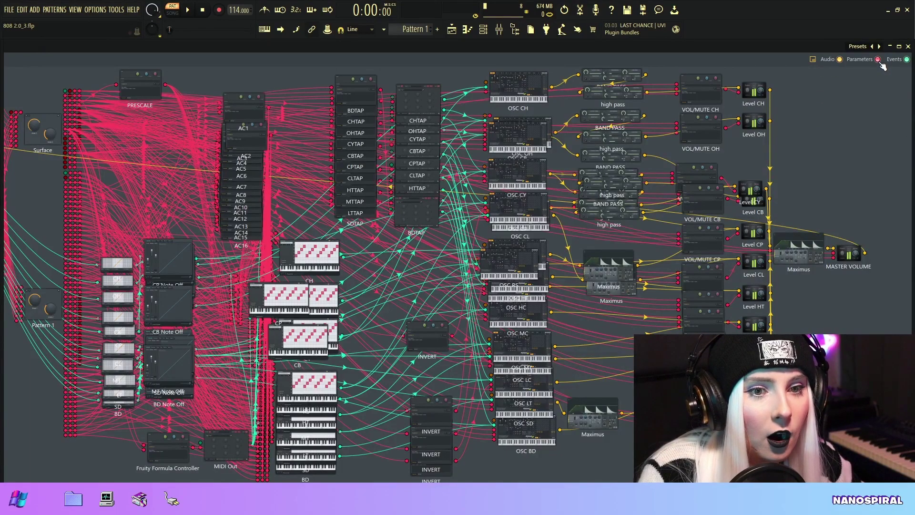
{"action": "left_click", "coordinate": [879, 60]}
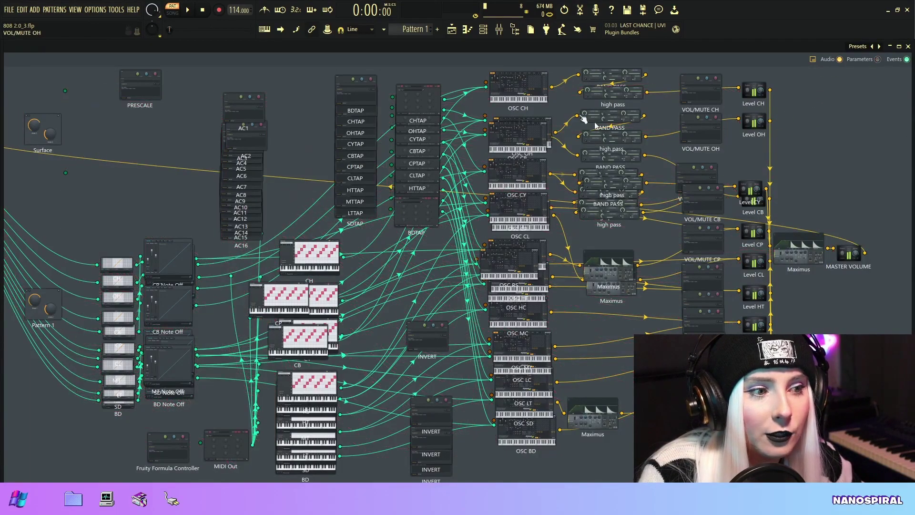
{"action": "double_click", "coordinate": [407, 49]}
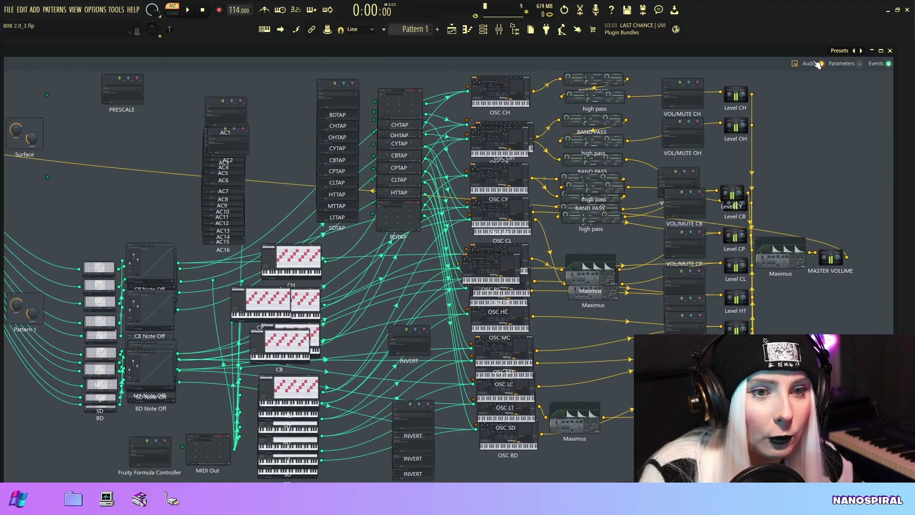
{"action": "left_click", "coordinate": [839, 59]}
{"action": "left_click", "coordinate": [888, 63]}
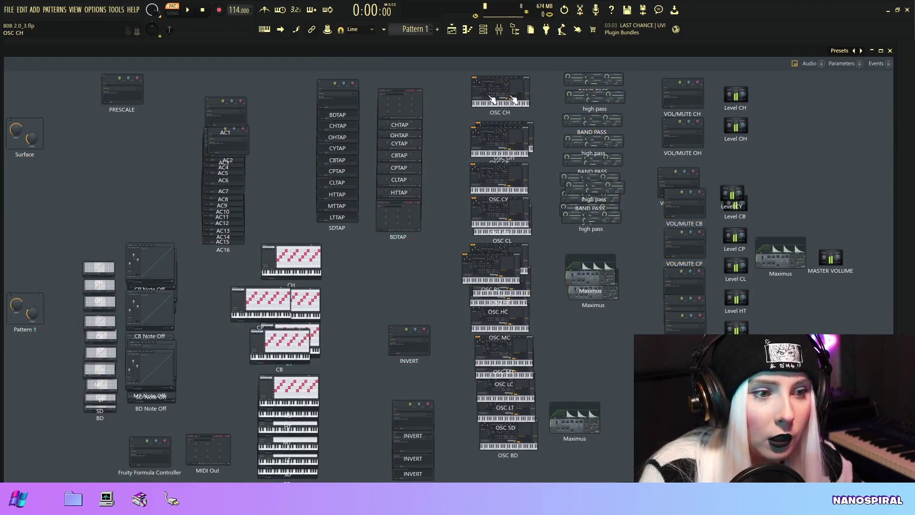
{"action": "double_click", "coordinate": [426, 53]}
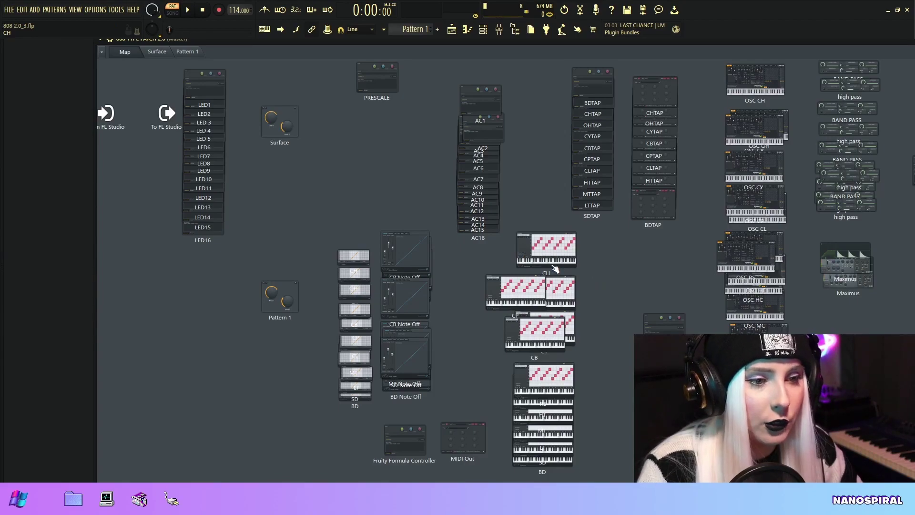
Step: Place the CP node just below CH and open CP's VFX Sequencer window
{"action": "left_click_drag", "start_coordinate": [557, 260], "coordinate": [556, 241]}
{"action": "left_click_drag", "start_coordinate": [532, 304], "coordinate": [542, 280]}
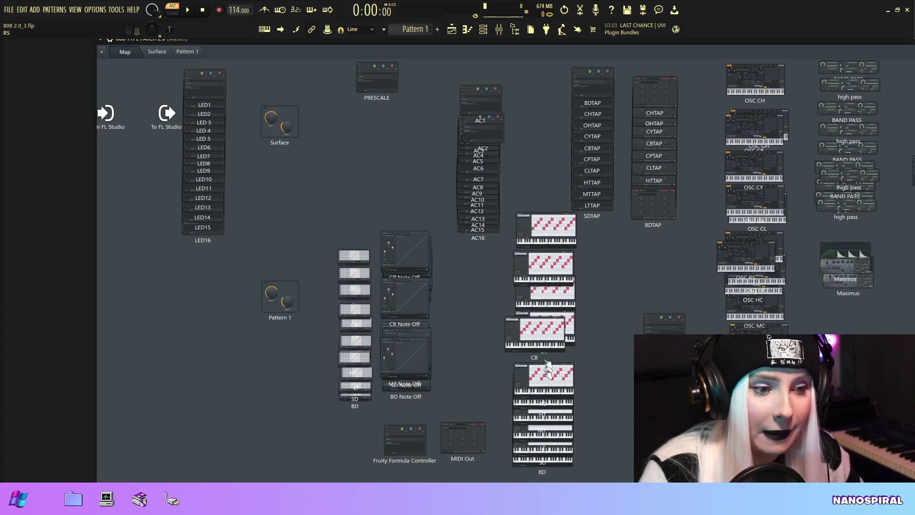
{"action": "double_click", "coordinate": [547, 272]}
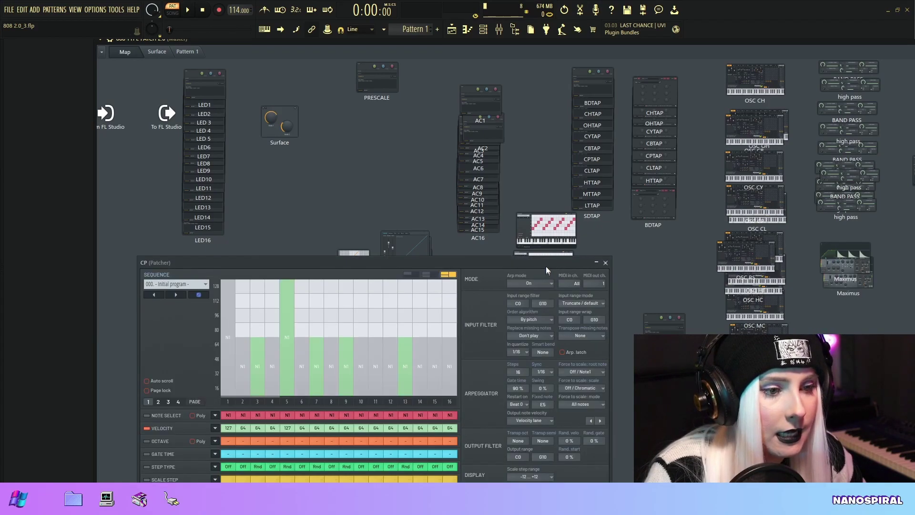
{"action": "left_click_drag", "start_coordinate": [545, 266], "coordinate": [821, 97]}
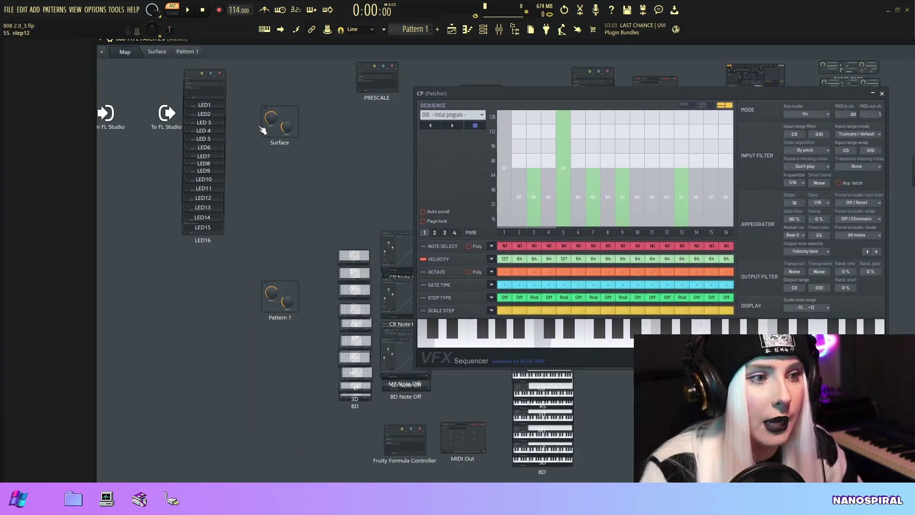
Step: Switch on step 1 for CP in the Pattern 1 grid
{"action": "left_click", "coordinate": [186, 52]}
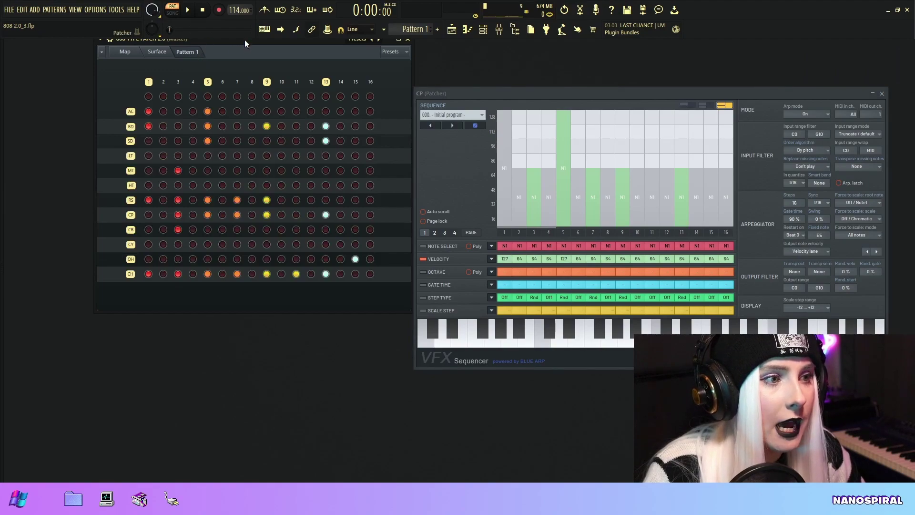
{"action": "left_click_drag", "start_coordinate": [244, 39], "coordinate": [246, 58]}
{"action": "left_click", "coordinate": [149, 233]}
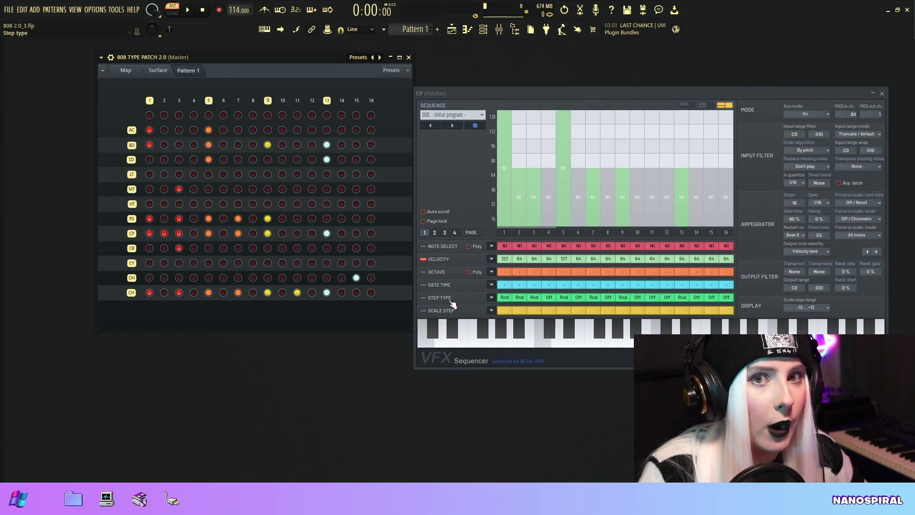
Step: Browse the Surface, Pattern 1 and Map pages and move the CP sequencer window down-left
{"action": "left_click", "coordinate": [158, 71]}
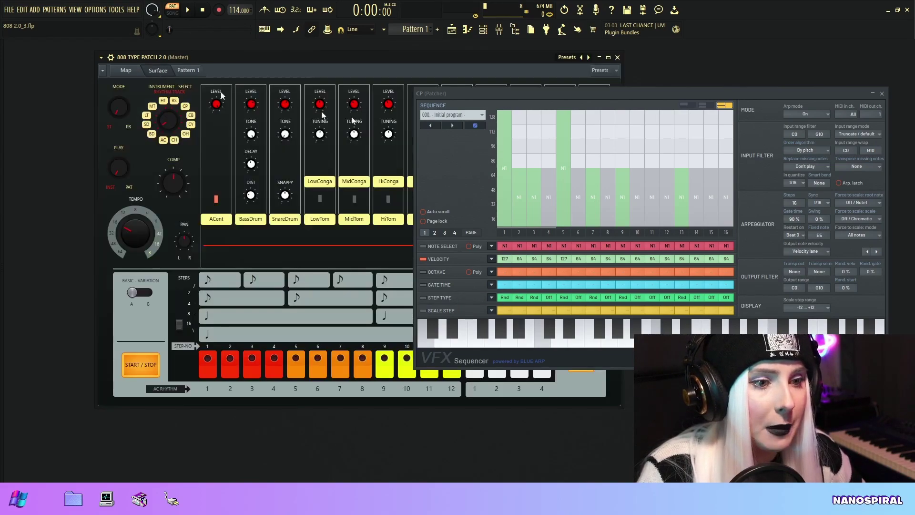
{"action": "left_click", "coordinate": [186, 70]}
{"action": "left_click", "coordinate": [125, 70]}
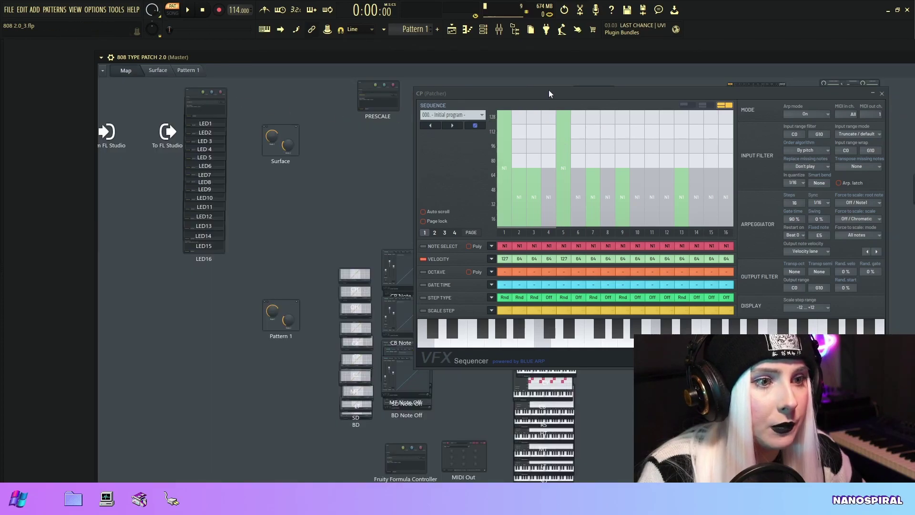
{"action": "left_click_drag", "start_coordinate": [547, 92], "coordinate": [109, 137]}
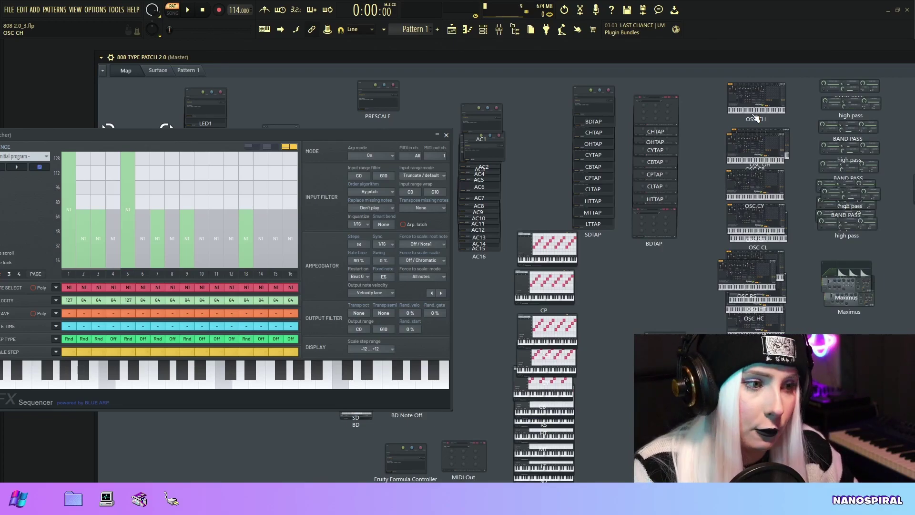
Step: Toggle step 5's accent off and back on, then lower the accent level so accented steps hit 124
{"action": "left_click", "coordinate": [150, 71]}
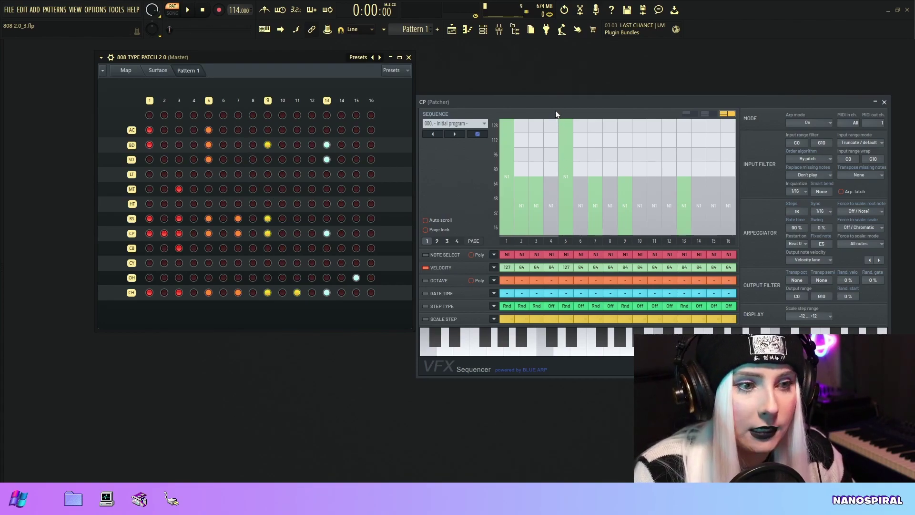
{"action": "left_click", "coordinate": [208, 130]}
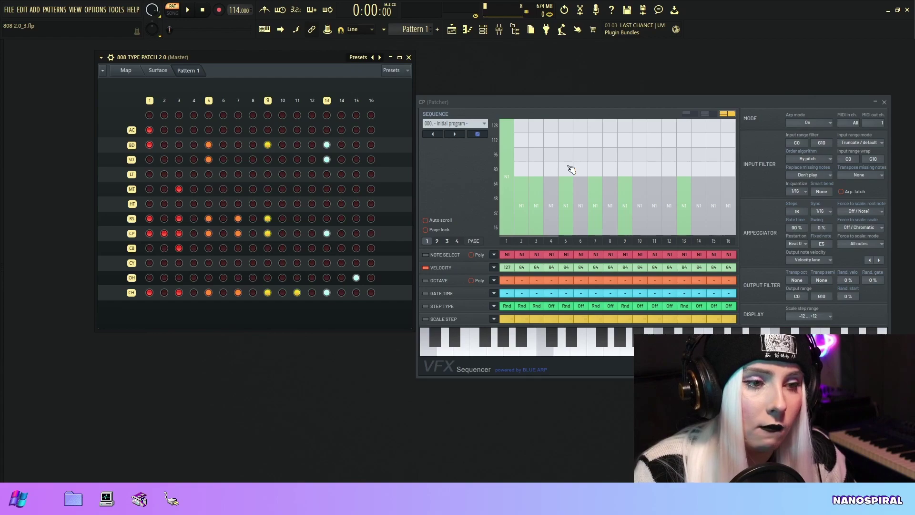
{"action": "left_click", "coordinate": [567, 125]}
{"action": "left_click", "coordinate": [158, 70]}
{"action": "left_click_drag", "start_coordinate": [216, 104], "coordinate": [216, 122]}
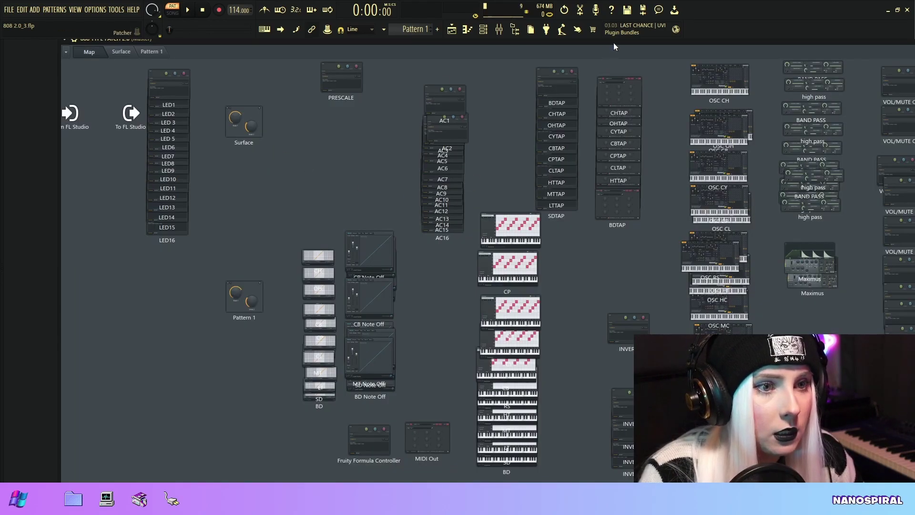
Step: Turn on the map's red parameter wires in a maximized view, then open CH's Key Mapper
{"action": "scroll", "coordinate": [614, 46], "scroll_direction": "right", "scroll_amount": 2}
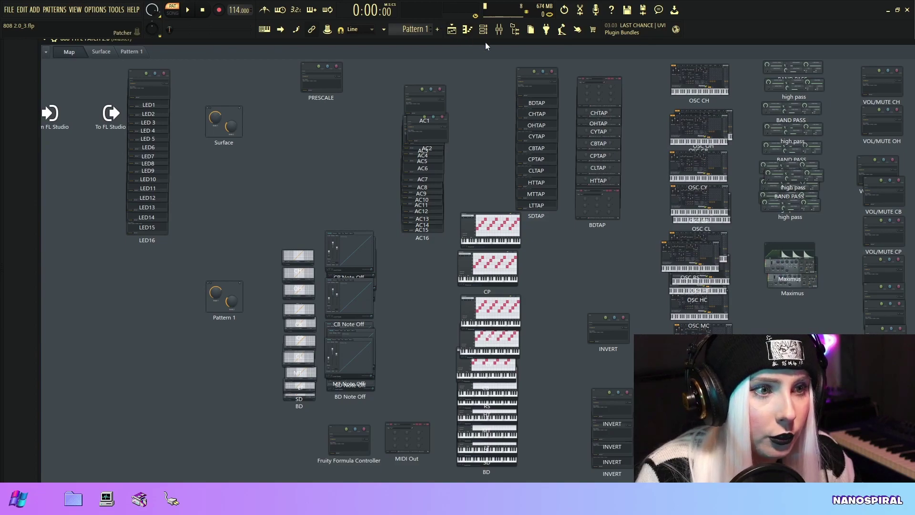
{"action": "double_click", "coordinate": [295, 39]}
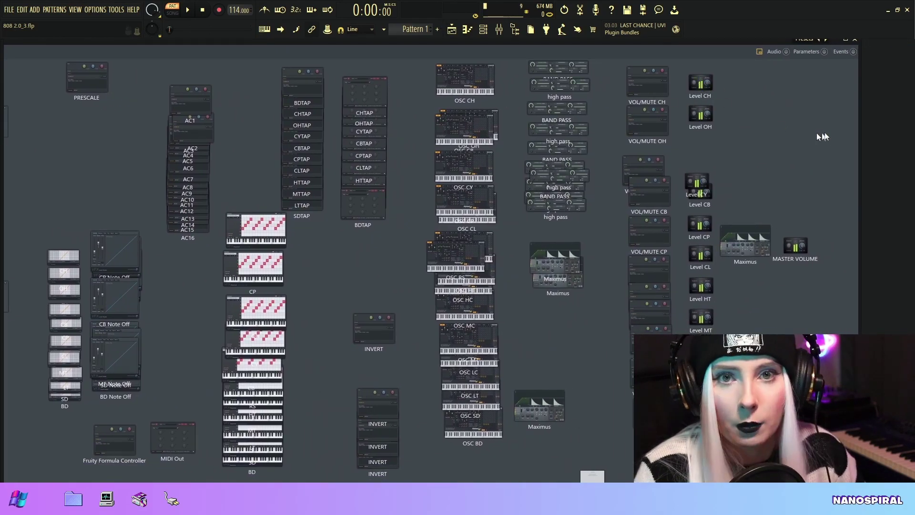
{"action": "left_click", "coordinate": [824, 52]}
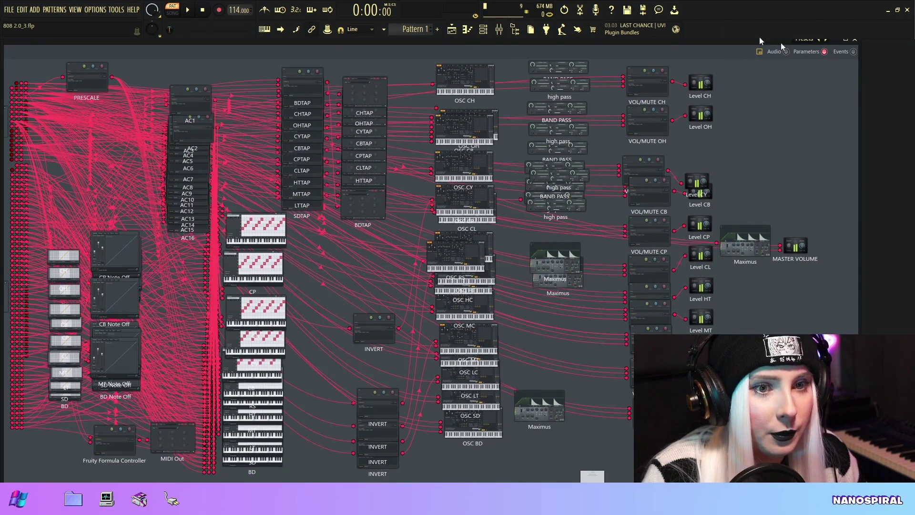
{"action": "double_click", "coordinate": [724, 41]}
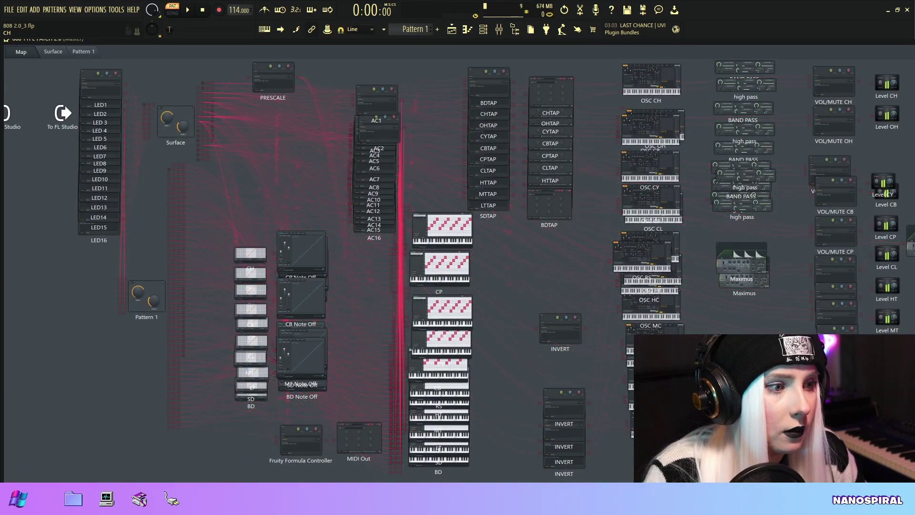
{"action": "left_click", "coordinate": [254, 259]}
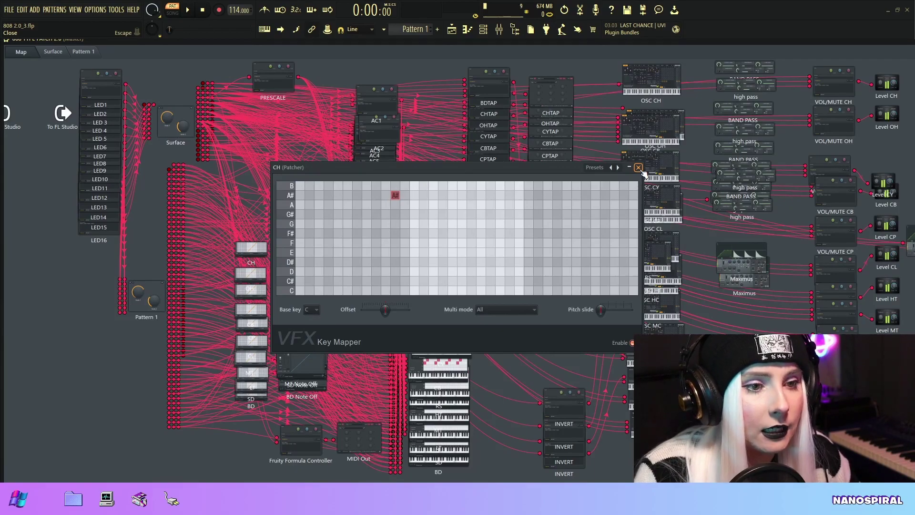
Step: Close CH's Key Mapper and move the CP Note Off node above CB Note Off
{"action": "left_click", "coordinate": [639, 168]}
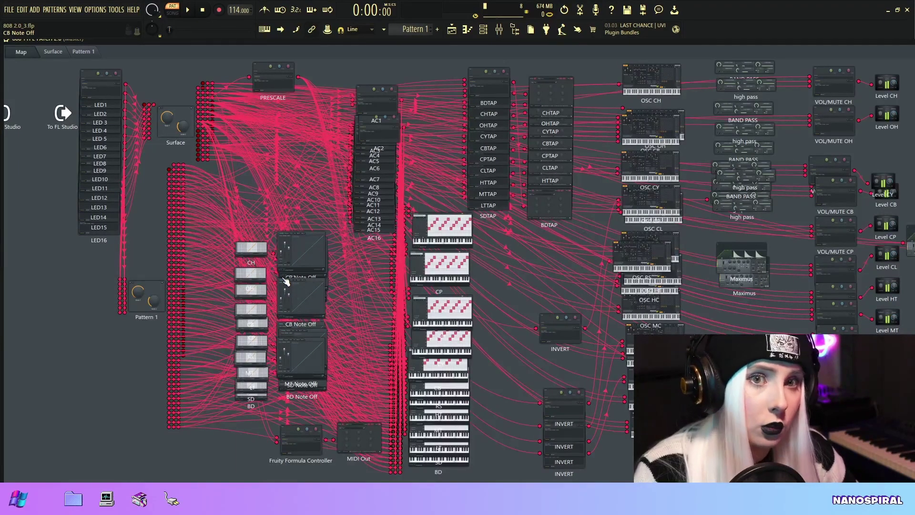
{"action": "left_click_drag", "start_coordinate": [286, 280], "coordinate": [284, 268]}
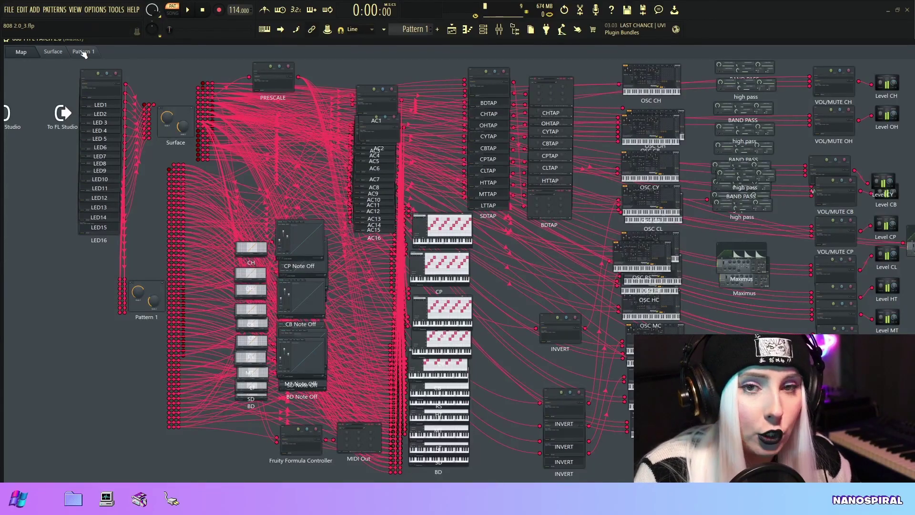
{"action": "left_click", "coordinate": [300, 241]}
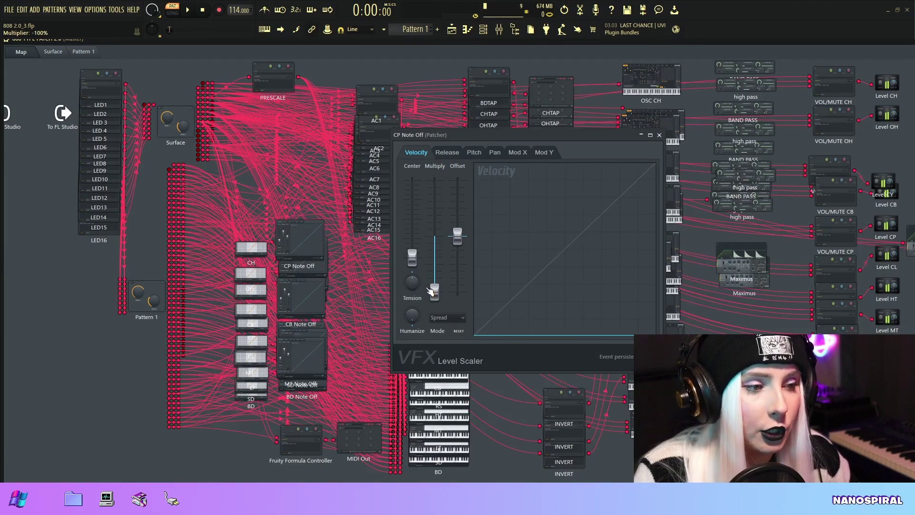
{"action": "left_click", "coordinate": [53, 52]}
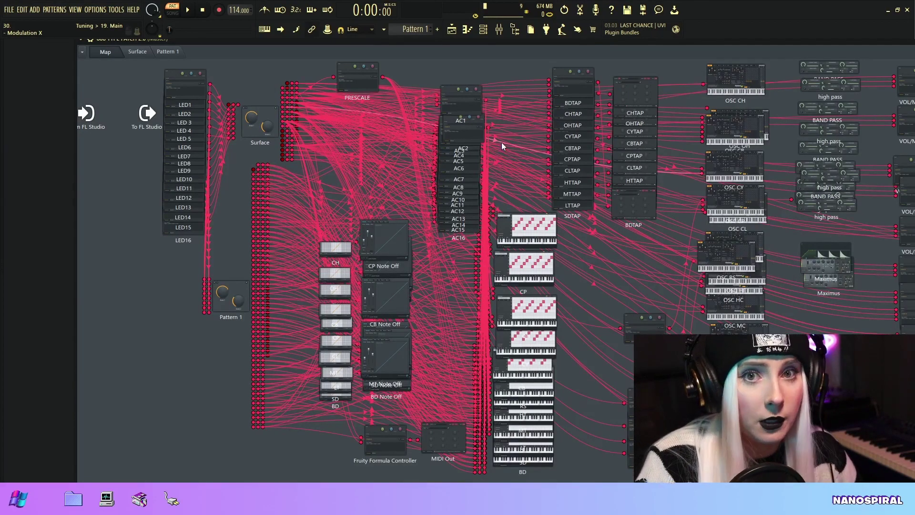
Step: Nudge the Surface node, bring the whole plugin into view, start playback and show the Map
{"action": "left_click_drag", "start_coordinate": [260, 125], "coordinate": [285, 134]}
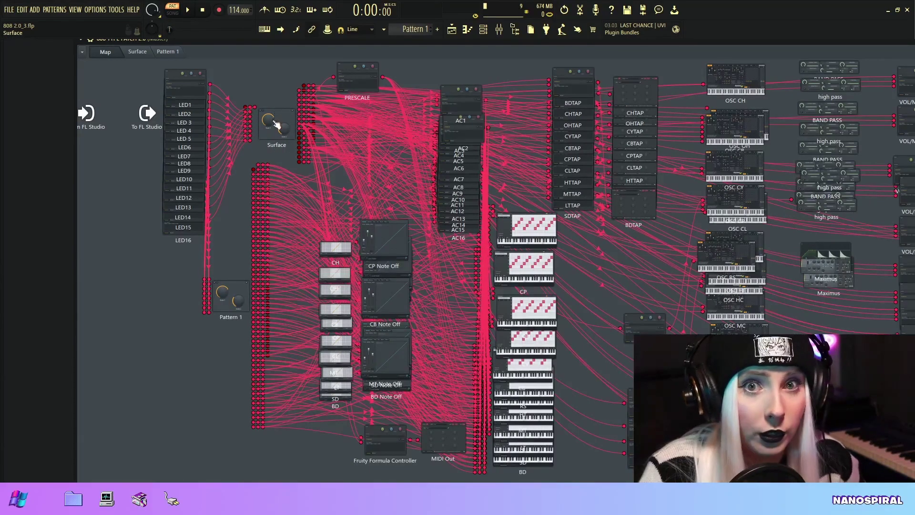
{"action": "double_click", "coordinate": [276, 137]}
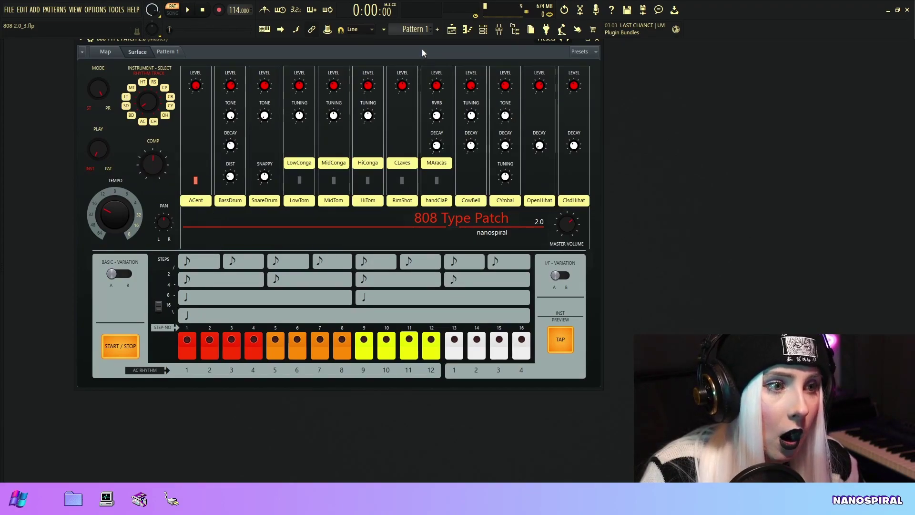
{"action": "left_click_drag", "start_coordinate": [467, 41], "coordinate": [640, 58]}
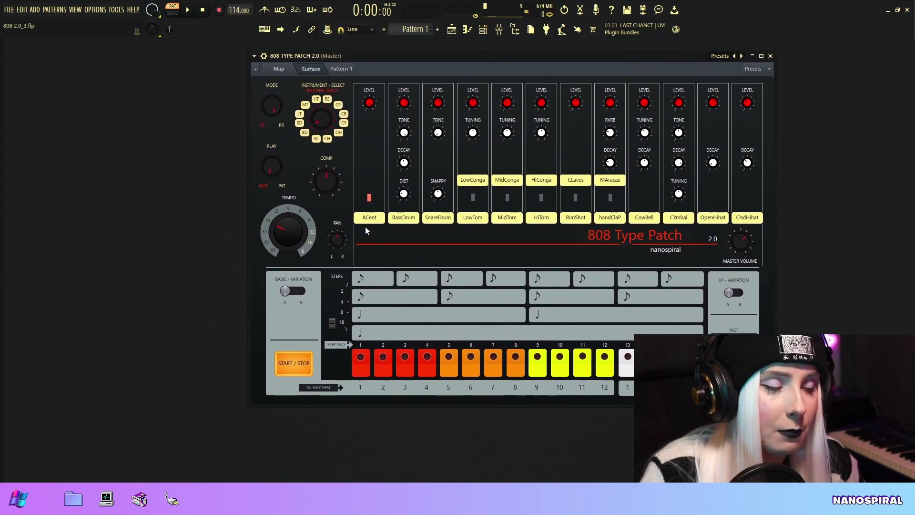
{"action": "left_click", "coordinate": [188, 10]}
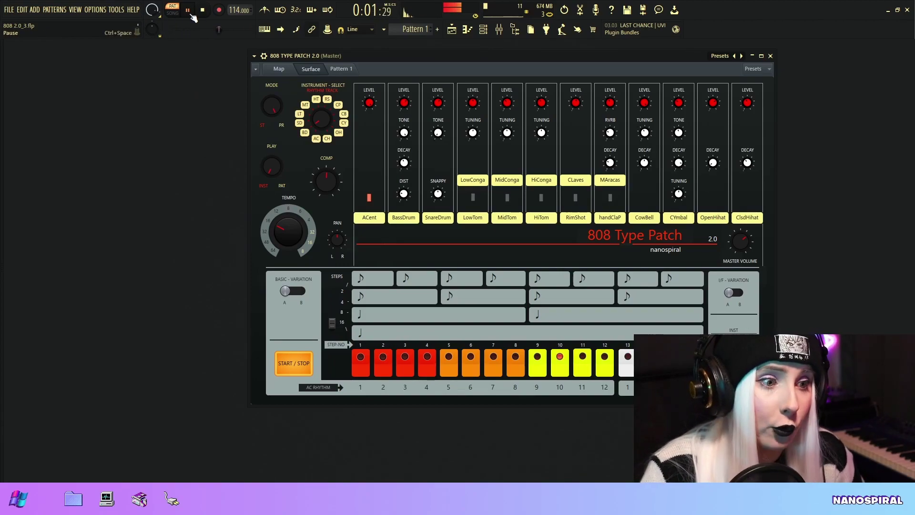
{"action": "left_click", "coordinate": [279, 69]}
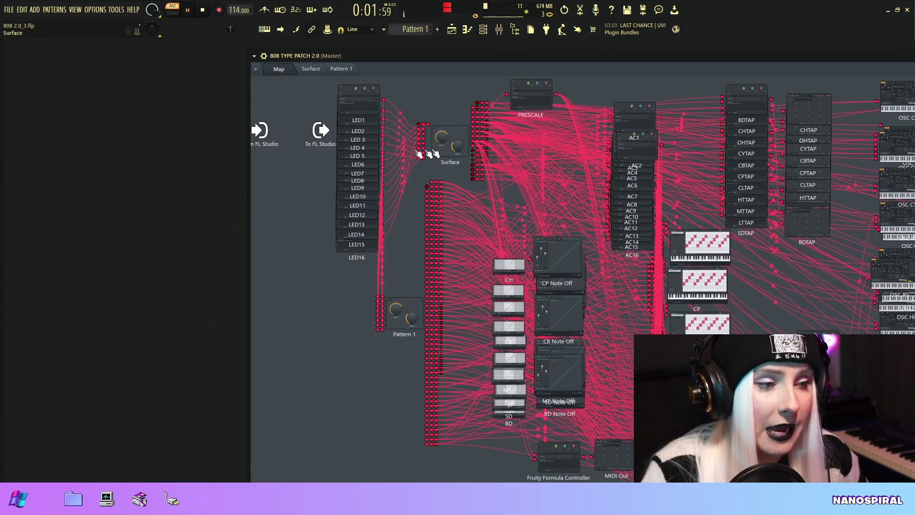
Step: Trace Pattern 1's wires and inspect the LED1 formula node, then shift the plugin window left
{"action": "left_click_drag", "start_coordinate": [398, 310], "coordinate": [427, 318]}
{"action": "double_click", "coordinate": [358, 120]}
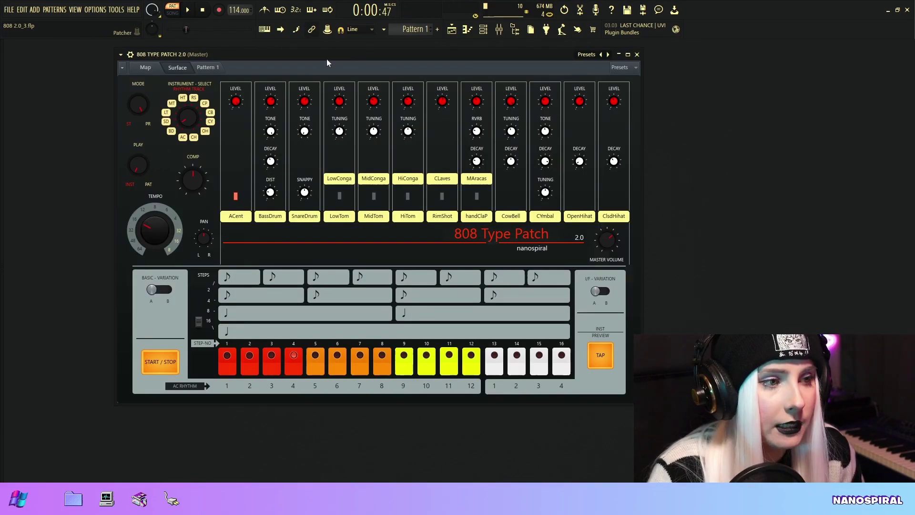
{"action": "left_click_drag", "start_coordinate": [326, 59], "coordinate": [314, 61]}
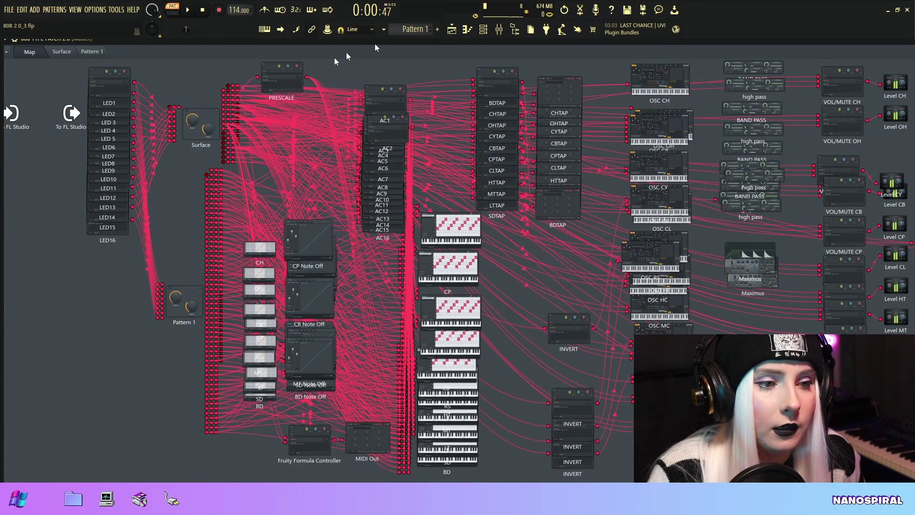
Step: Show the Surface page in a restored, smaller plugin window nudged slightly left
{"action": "left_click", "coordinate": [73, 55]}
{"action": "double_click", "coordinate": [170, 42]}
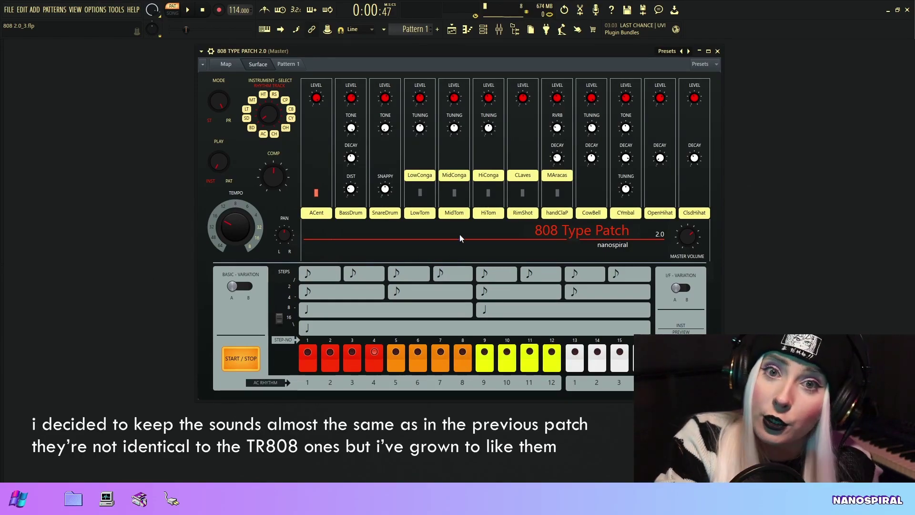
{"action": "left_click_drag", "start_coordinate": [436, 54], "coordinate": [432, 54]}
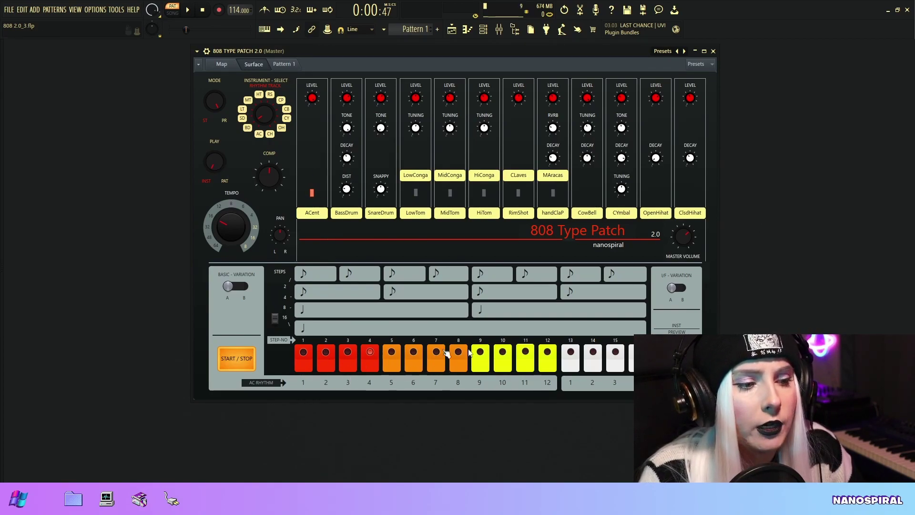
Step: Flip between the Pattern 1, Surface and Map pages and raise the plugin window higher
{"action": "left_click", "coordinate": [284, 64]}
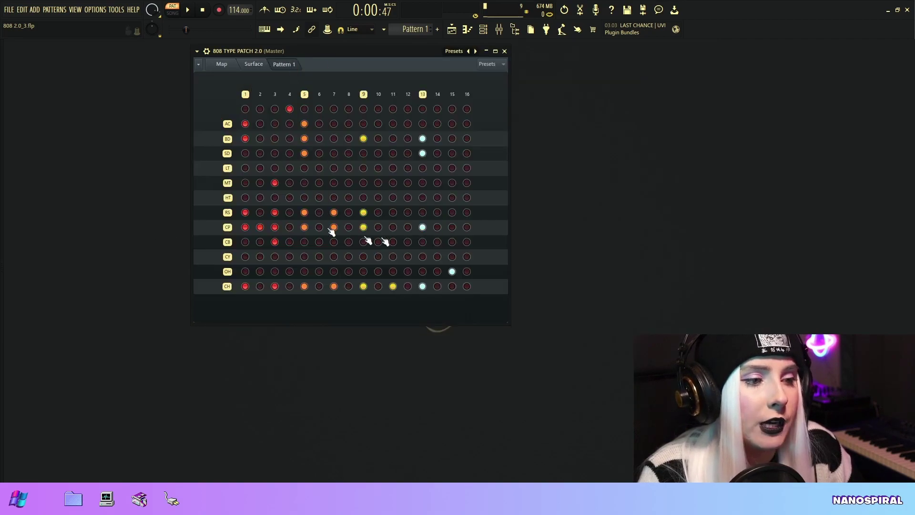
{"action": "left_click", "coordinate": [254, 64]}
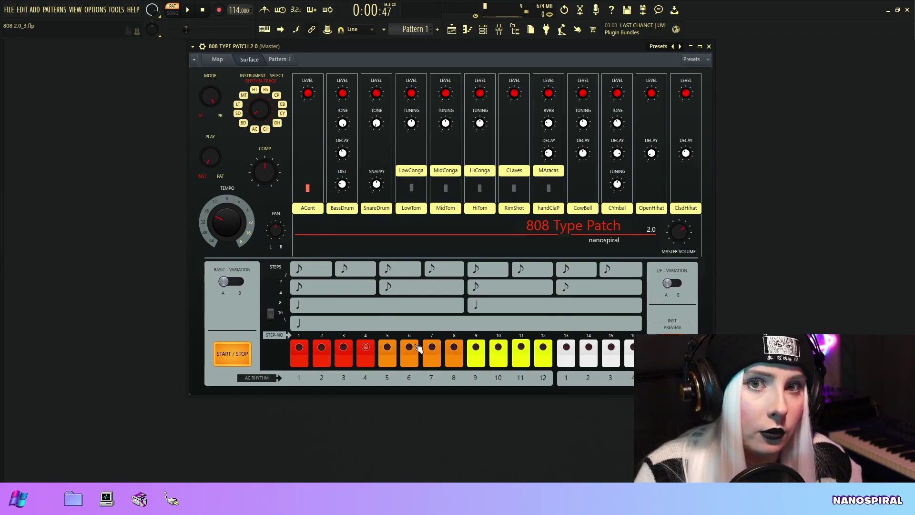
{"action": "left_click", "coordinate": [287, 60]}
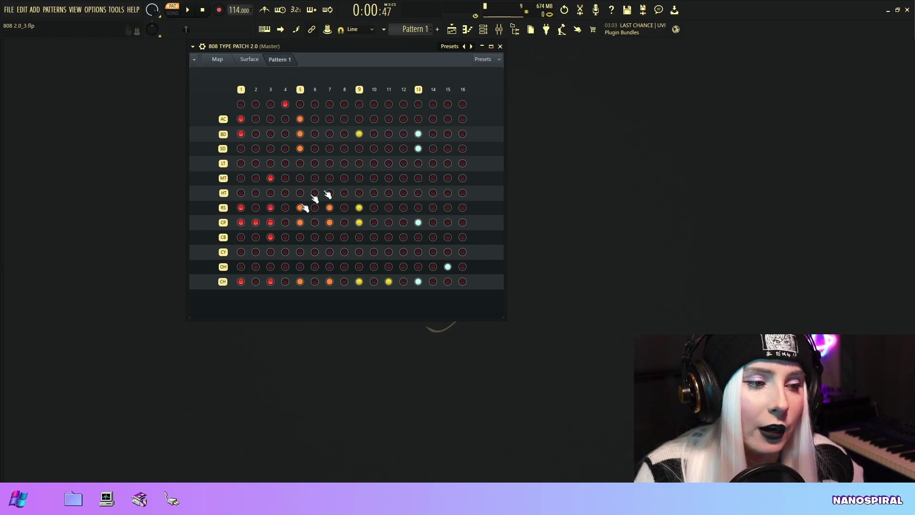
{"action": "left_click", "coordinate": [250, 60]}
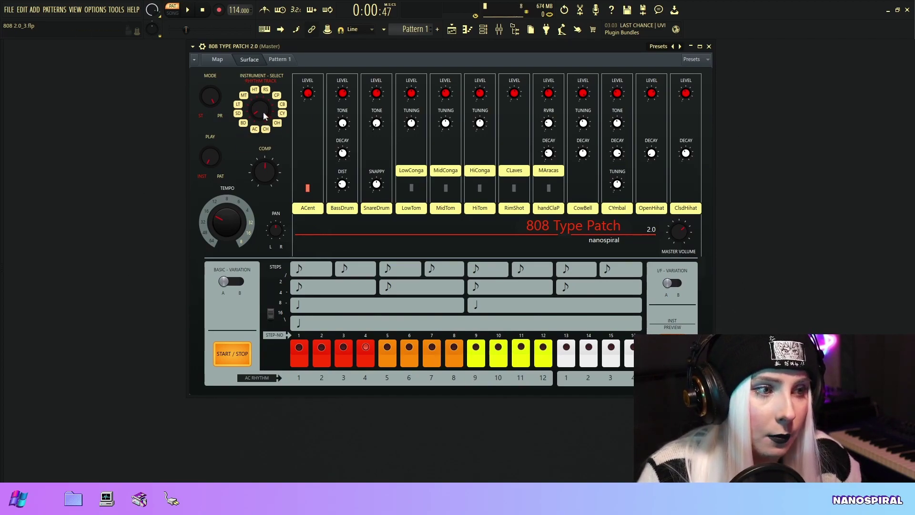
{"action": "left_click", "coordinate": [278, 59]}
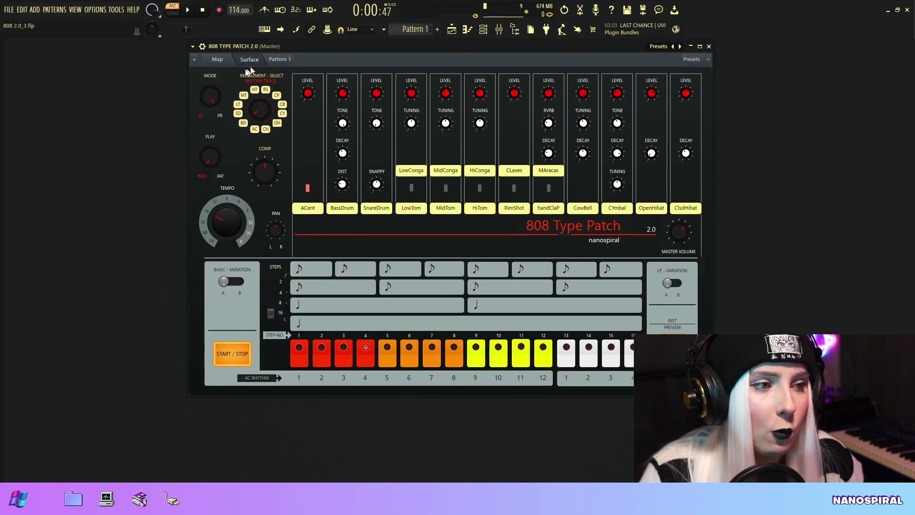
{"action": "left_click", "coordinate": [219, 60]}
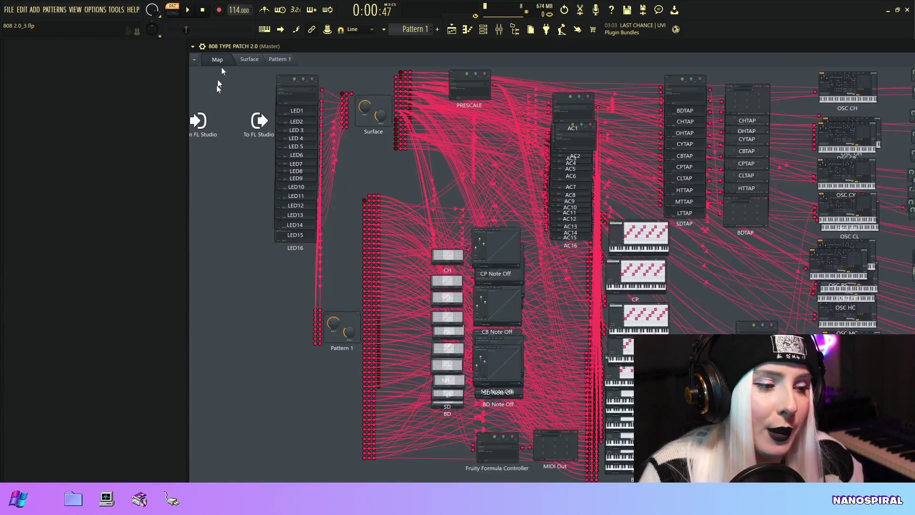
{"action": "double_click", "coordinate": [341, 333]}
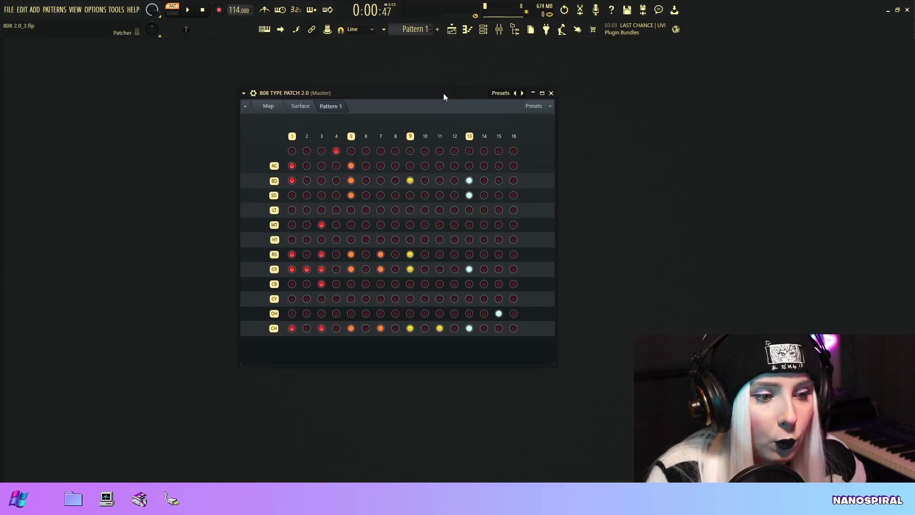
{"action": "left_click_drag", "start_coordinate": [444, 94], "coordinate": [469, 57]}
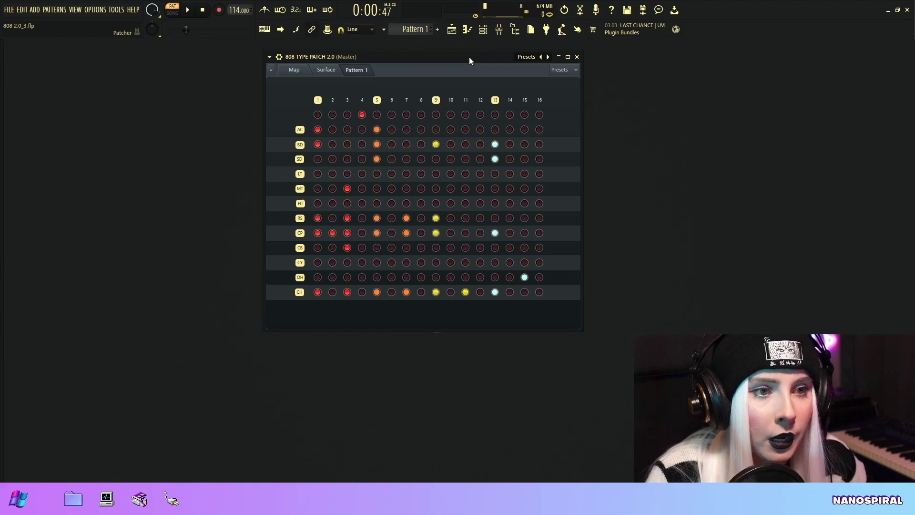
{"action": "left_click", "coordinate": [326, 71]}
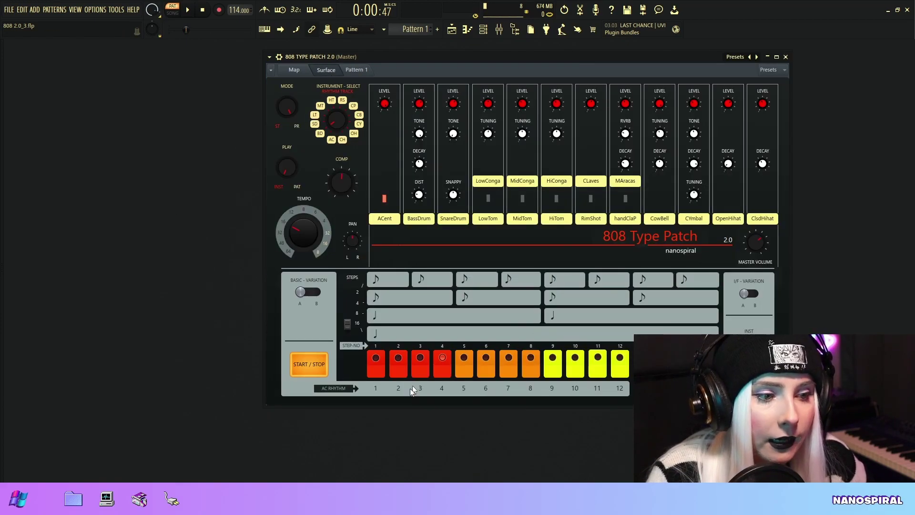
Step: Start the pattern playing and watch its steps on Pattern 1, then the Surface
{"action": "left_click", "coordinate": [188, 10]}
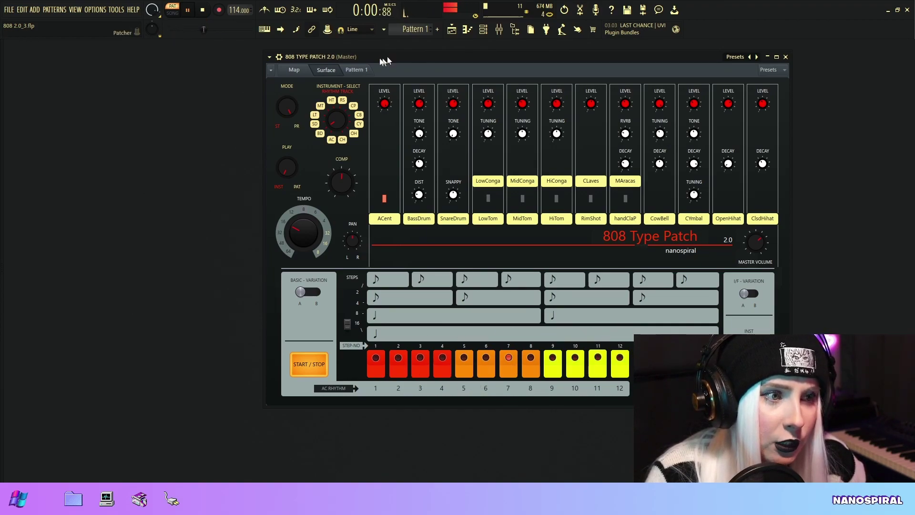
{"action": "left_click", "coordinate": [358, 72]}
{"action": "left_click", "coordinate": [326, 70]}
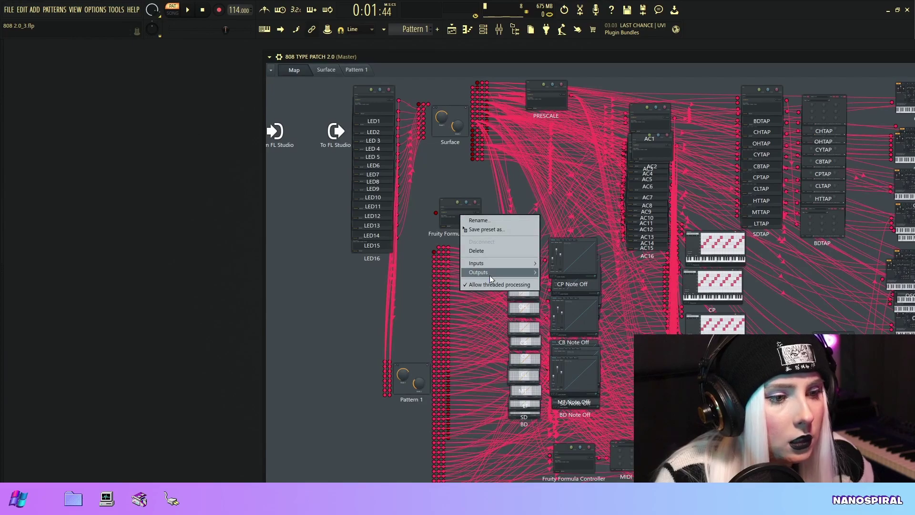
Step: Give Fruity Formula Controller a 1. Out output and wire cables into it
{"action": "mouse_move", "coordinate": [490, 273]}
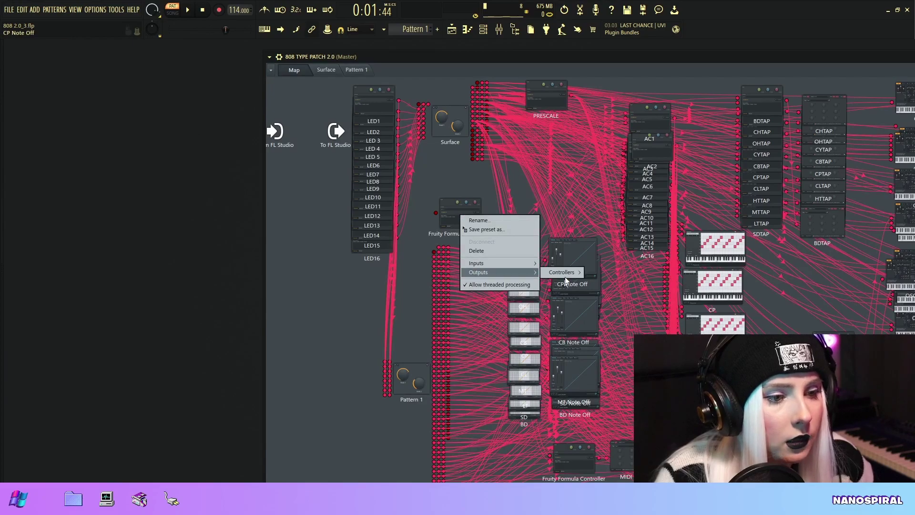
{"action": "mouse_move", "coordinate": [564, 273]}
{"action": "left_click", "coordinate": [616, 302]}
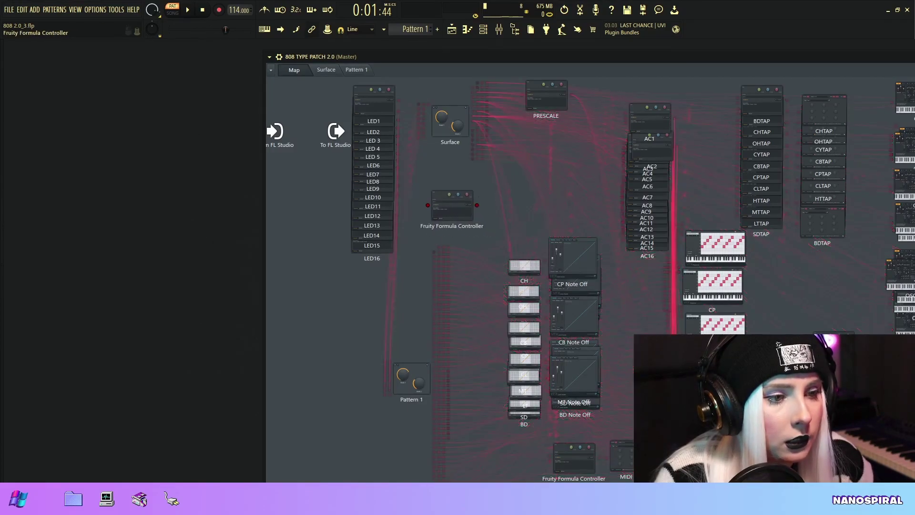
{"action": "left_click_drag", "start_coordinate": [404, 381], "coordinate": [438, 300]}
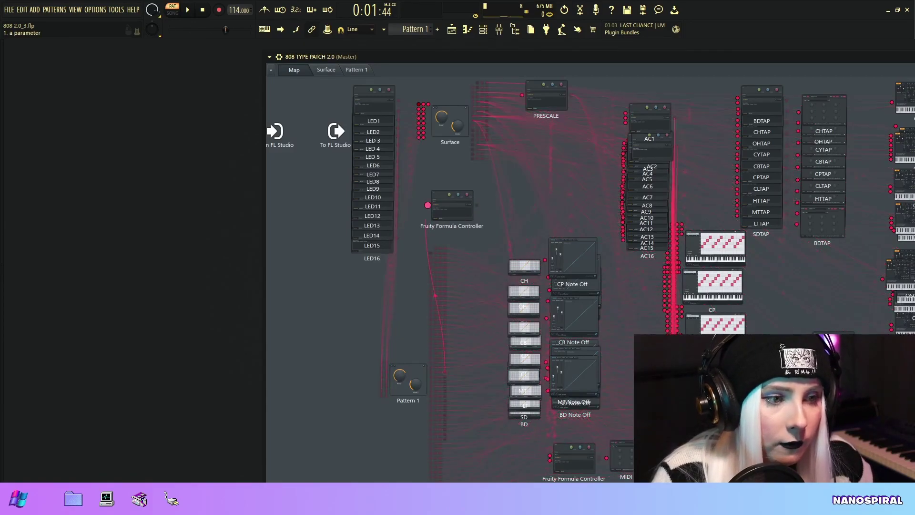
{"action": "left_click_drag", "start_coordinate": [428, 205], "coordinate": [428, 205]}
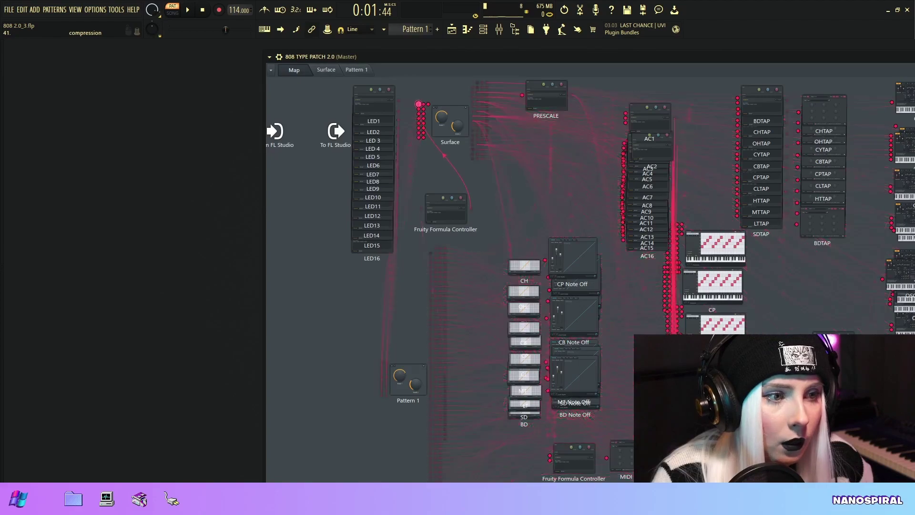
Step: Add a 2. b parameter input to the formula controller and nudge its node
{"action": "right_click", "coordinate": [441, 222]}
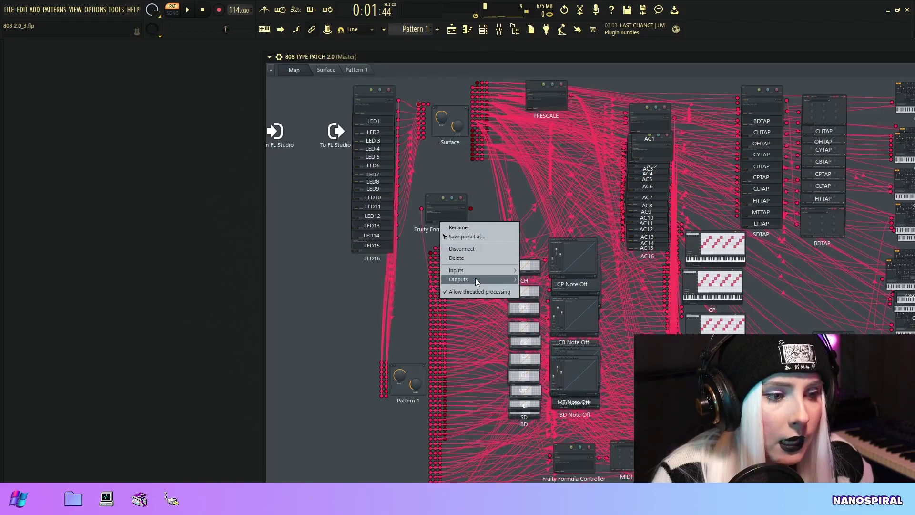
{"action": "mouse_move", "coordinate": [496, 279]}
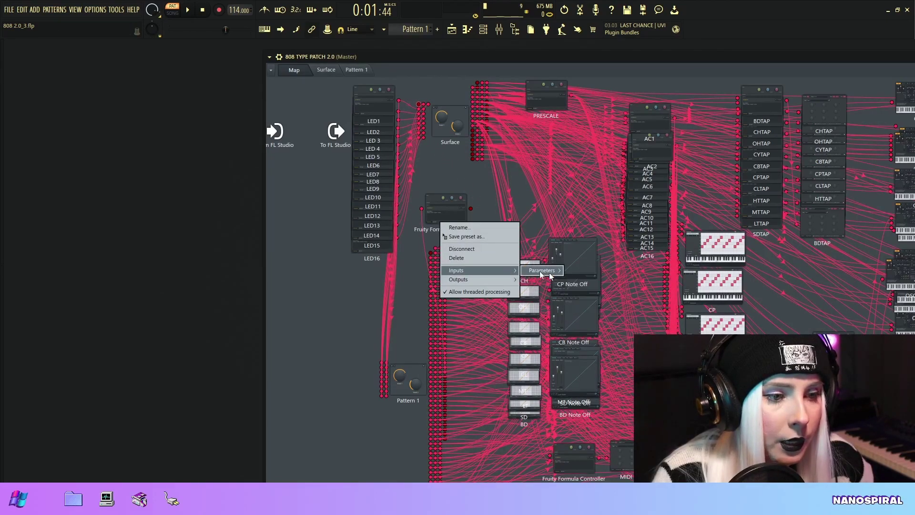
{"action": "mouse_move", "coordinate": [542, 270]}
{"action": "left_click", "coordinate": [594, 295]}
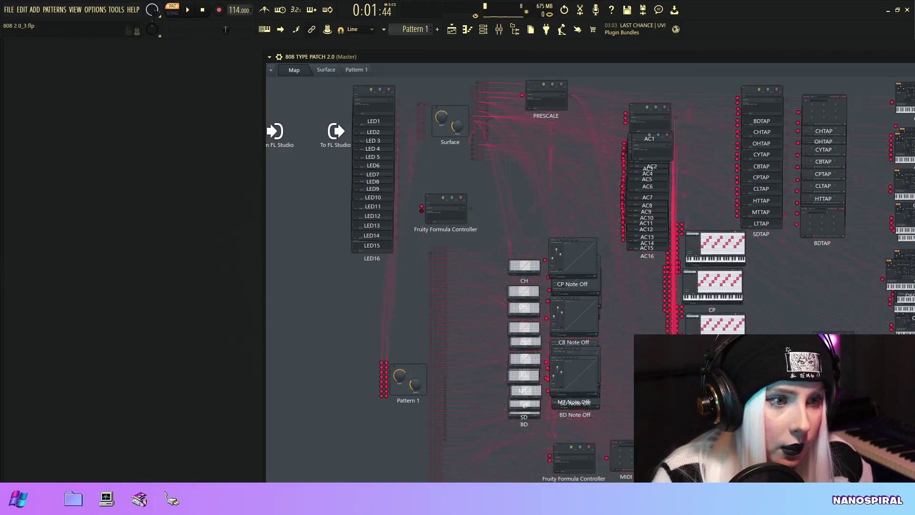
{"action": "left_click_drag", "start_coordinate": [445, 198], "coordinate": [450, 202]}
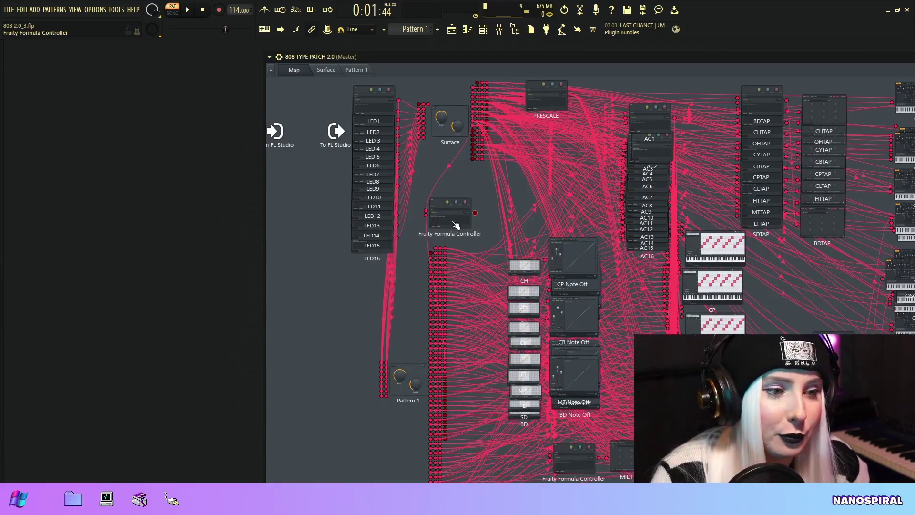
Step: Show the Surface page in a restored plugin window placed centre-right, scrolling down its channels
{"action": "double_click", "coordinate": [468, 58]}
{"action": "double_click", "coordinate": [468, 59]}
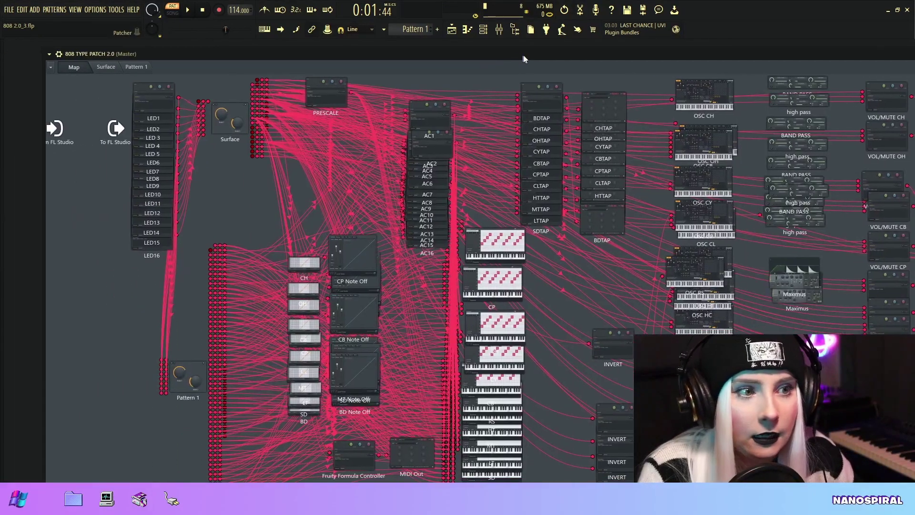
{"action": "left_click", "coordinate": [107, 68]}
{"action": "left_click_drag", "start_coordinate": [240, 52], "coordinate": [426, 61]}
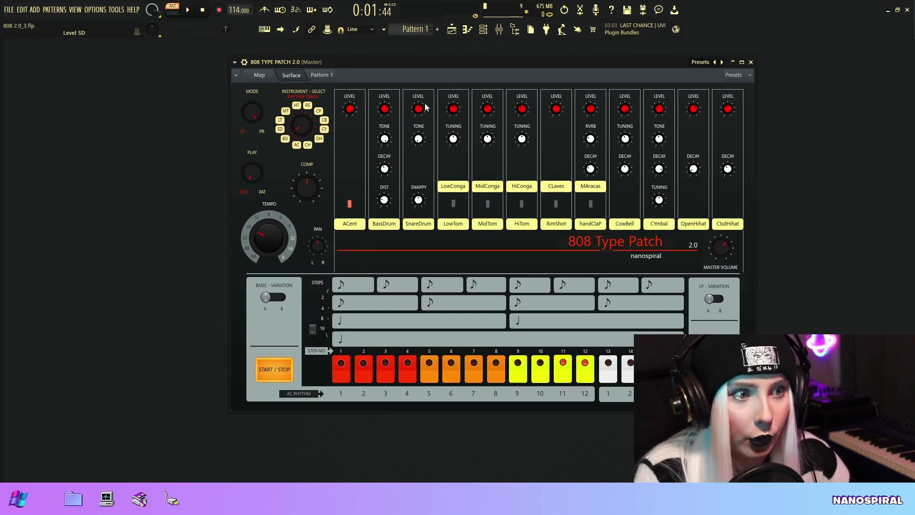
{"action": "left_click_drag", "start_coordinate": [476, 62], "coordinate": [522, 64]}
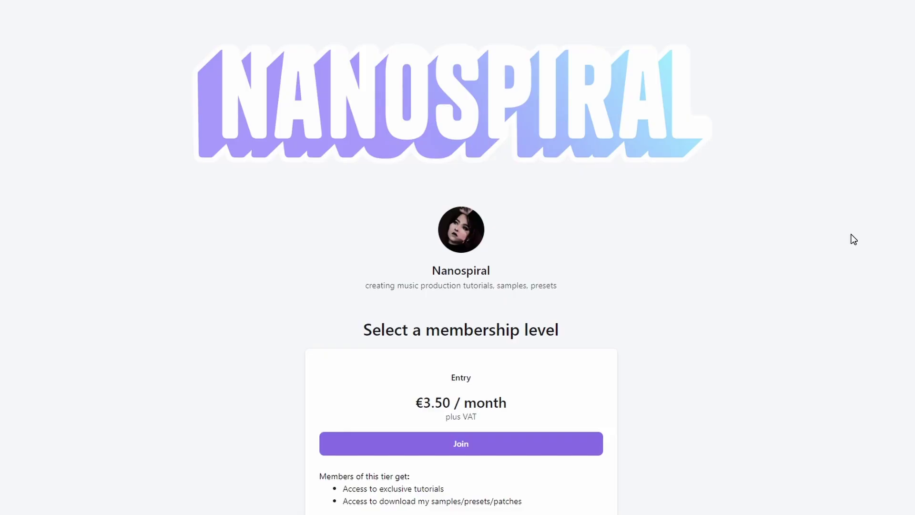
{"action": "scroll", "coordinate": [853, 239], "scroll_direction": "down", "scroll_amount": 2}
{"action": "scroll", "coordinate": [852, 239], "scroll_direction": "down", "scroll_amount": 3}
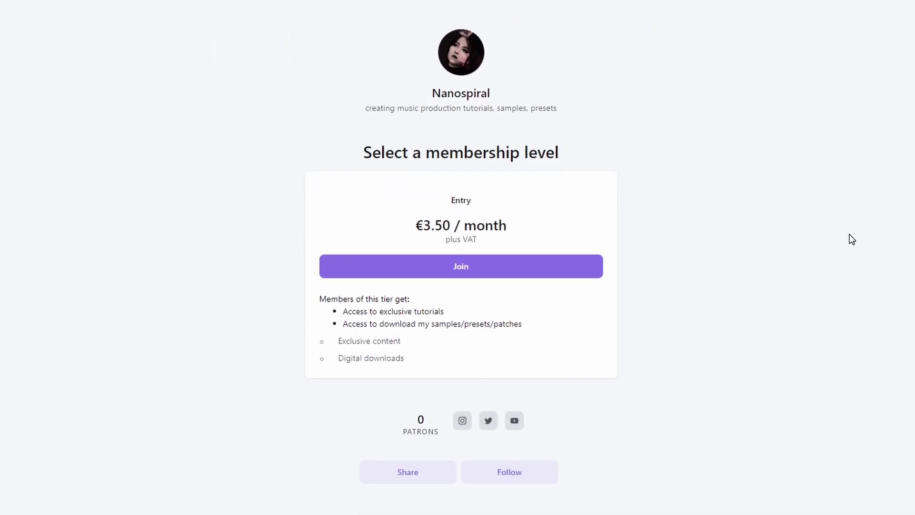
{"action": "scroll", "coordinate": [843, 239], "scroll_direction": "down", "scroll_amount": 2}
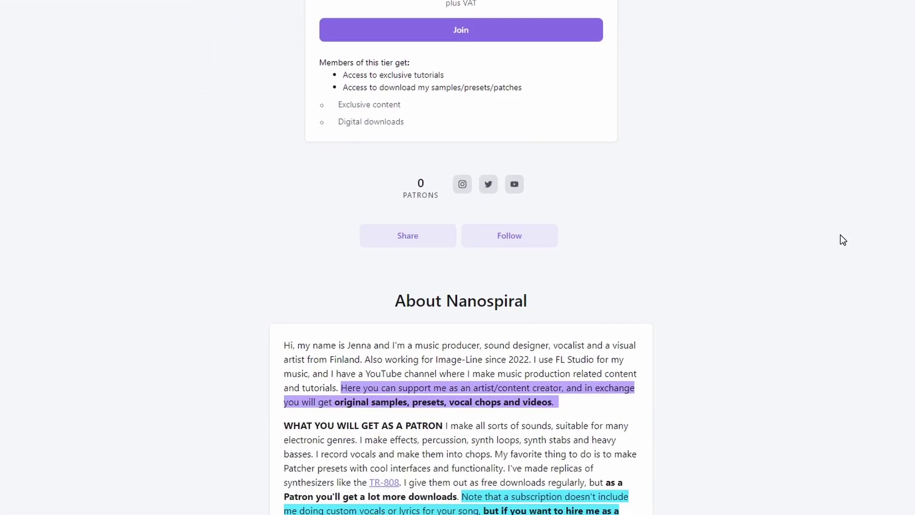
{"action": "scroll", "coordinate": [840, 234], "scroll_direction": "down", "scroll_amount": 2}
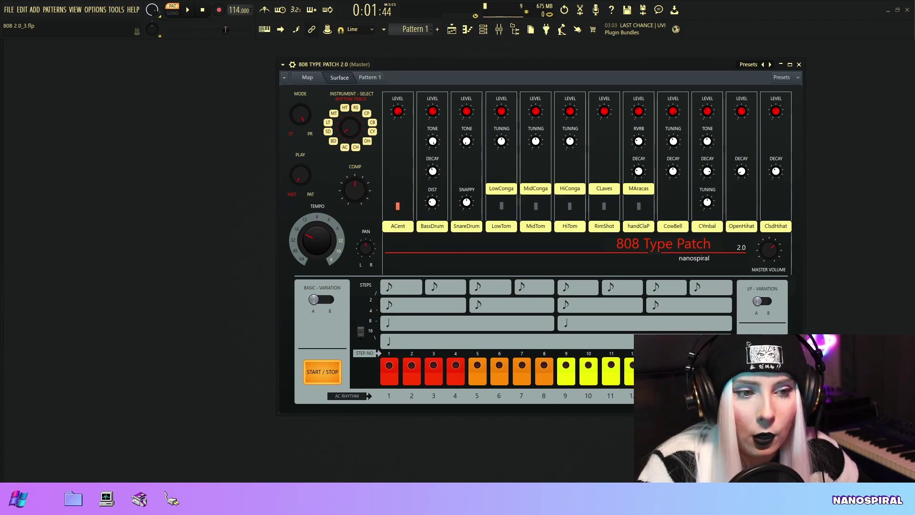